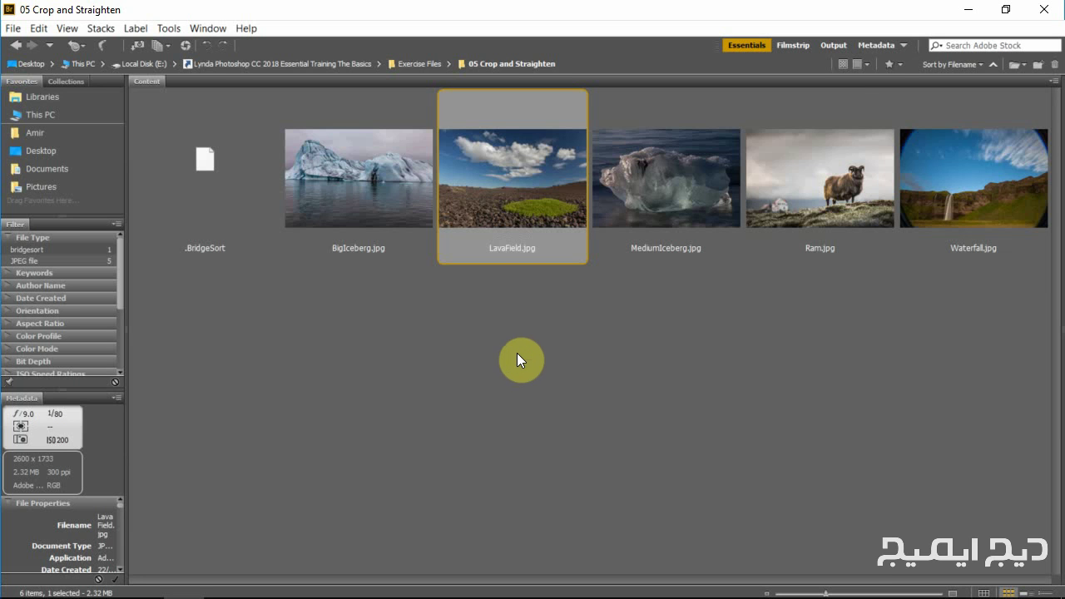
Step: Open LavaField.jpg and switch from the Crop tool to the Move tool (V)
{"action": "key", "text": "ctrl+o"}
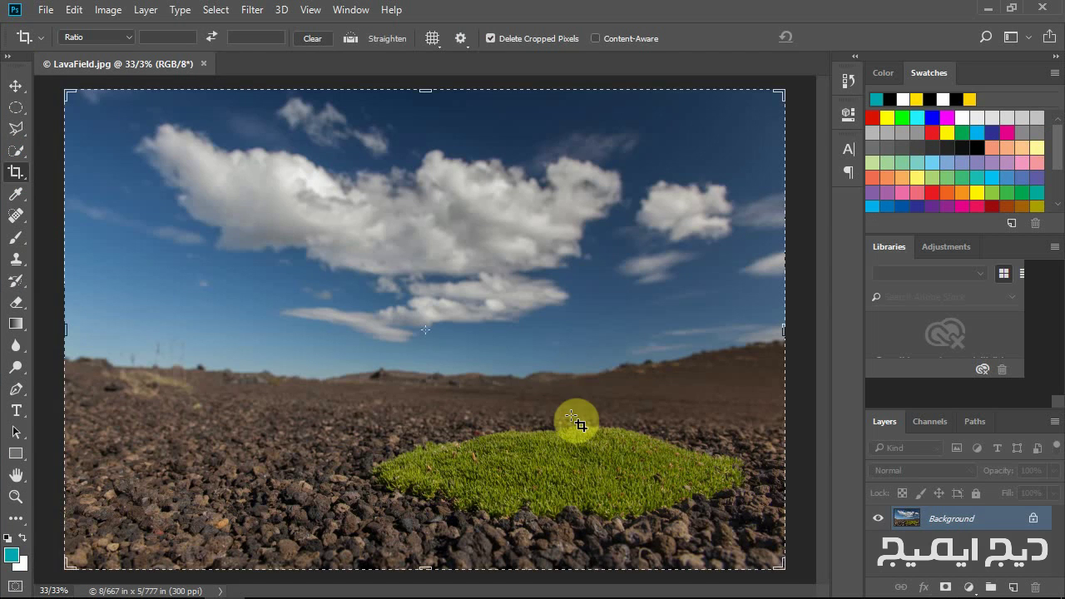
{"action": "key", "text": "v"}
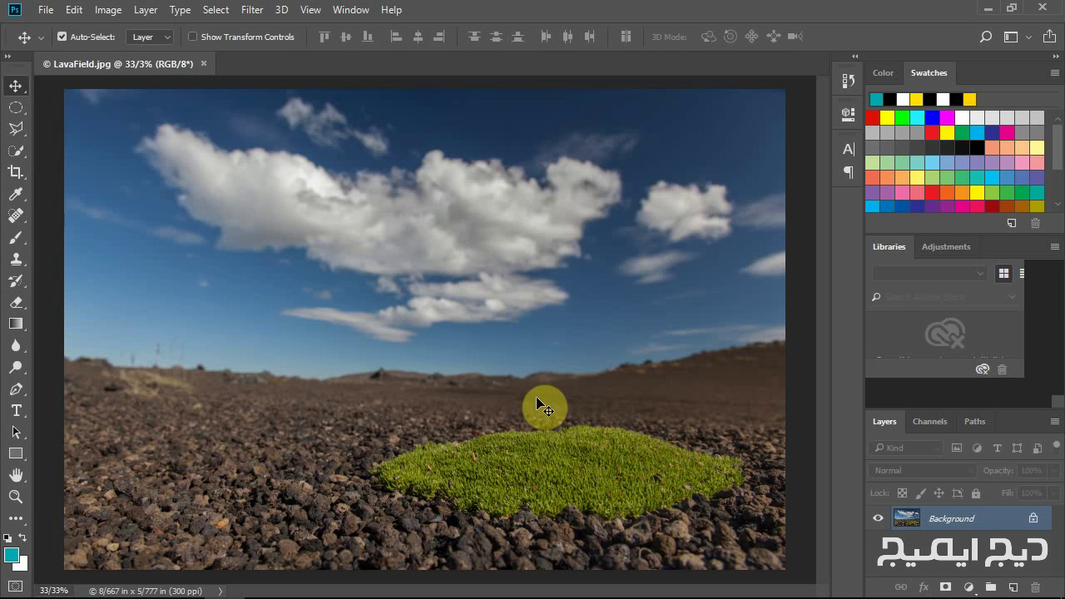
{"action": "left_click", "coordinate": [107, 11]}
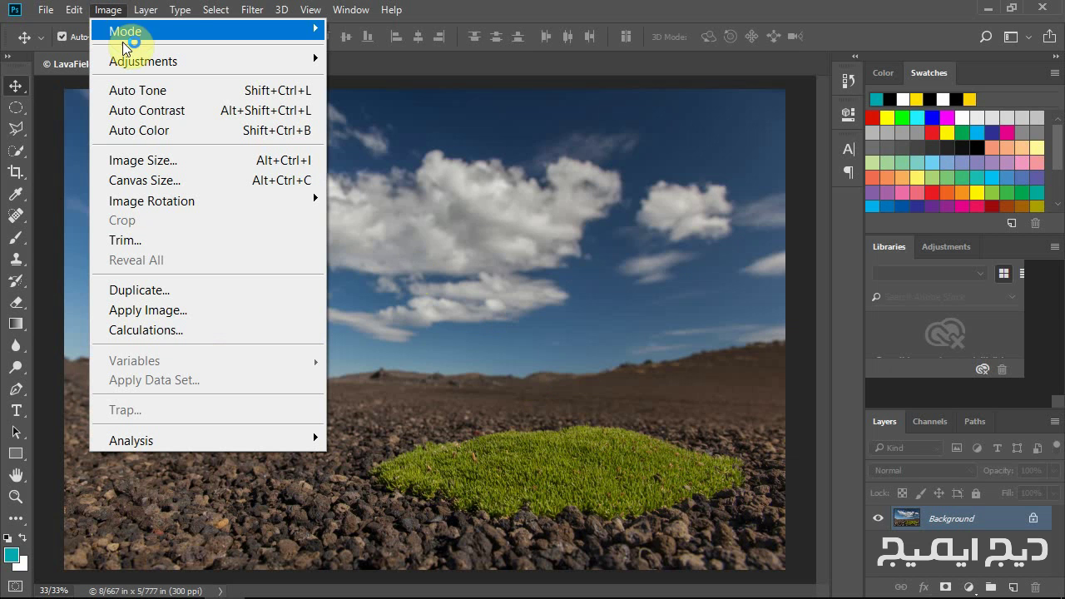
Step: Open Image > Image Size for LavaField.jpg, showing 2600 x 1733 px at 12.9M
{"action": "left_click", "coordinate": [140, 162]}
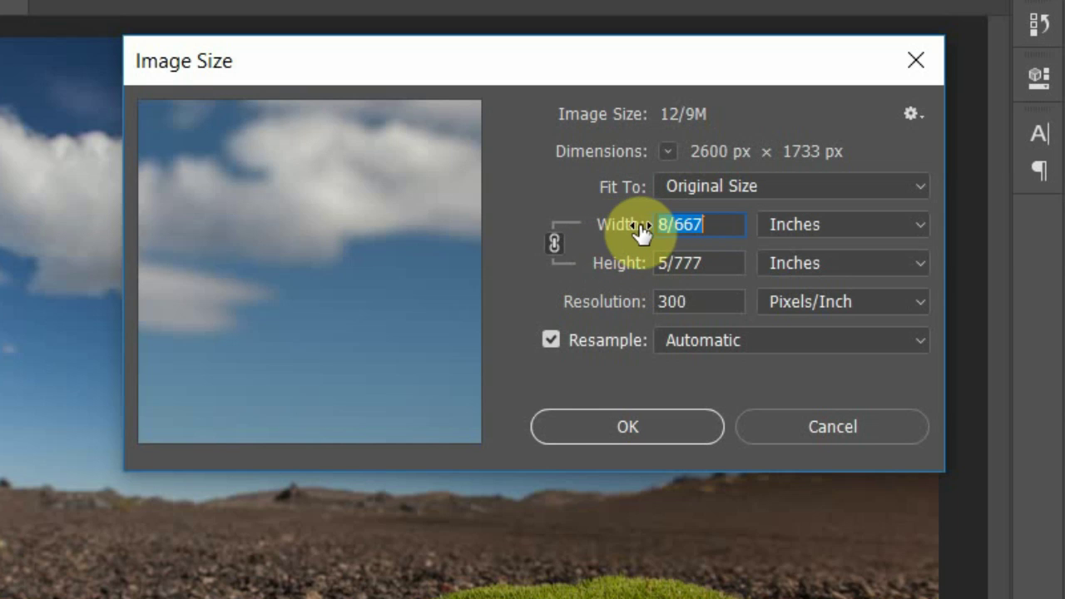
{"action": "left_click", "coordinate": [716, 231]}
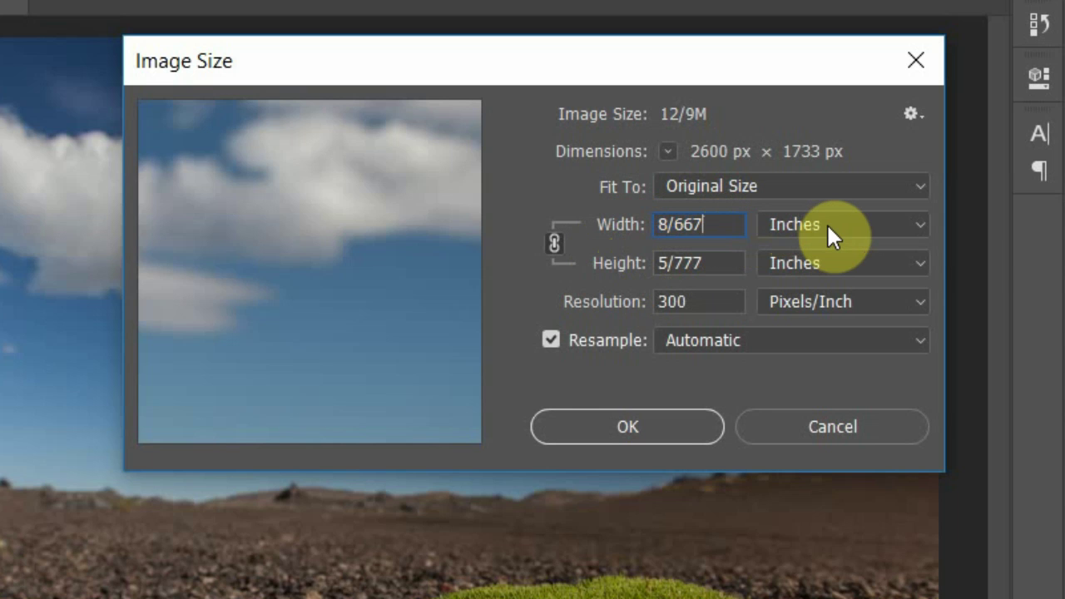
{"action": "double_click", "coordinate": [710, 225]}
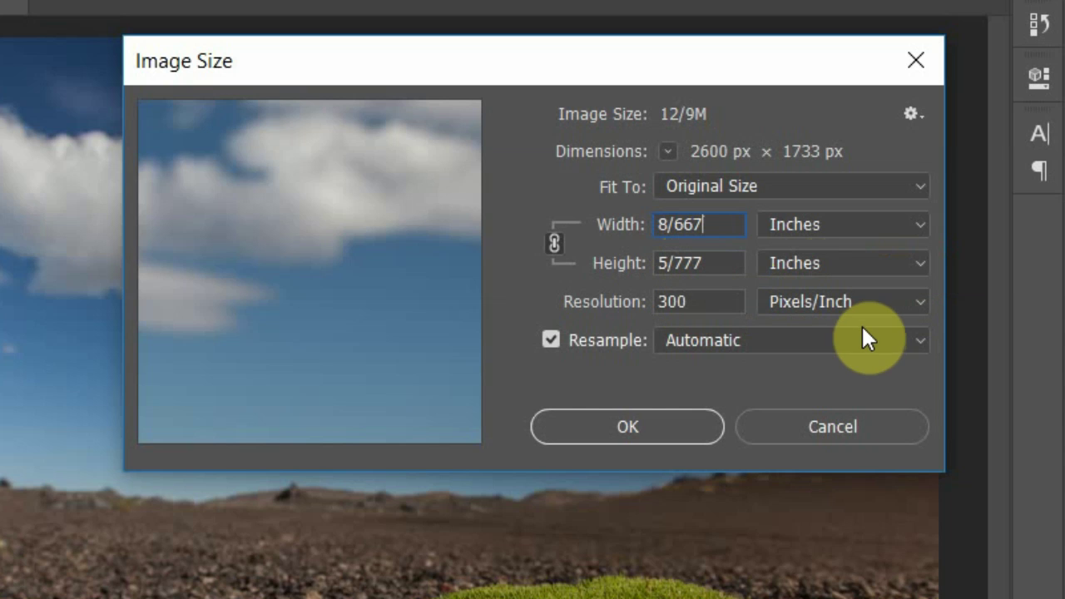
{"action": "left_click", "coordinate": [741, 340]}
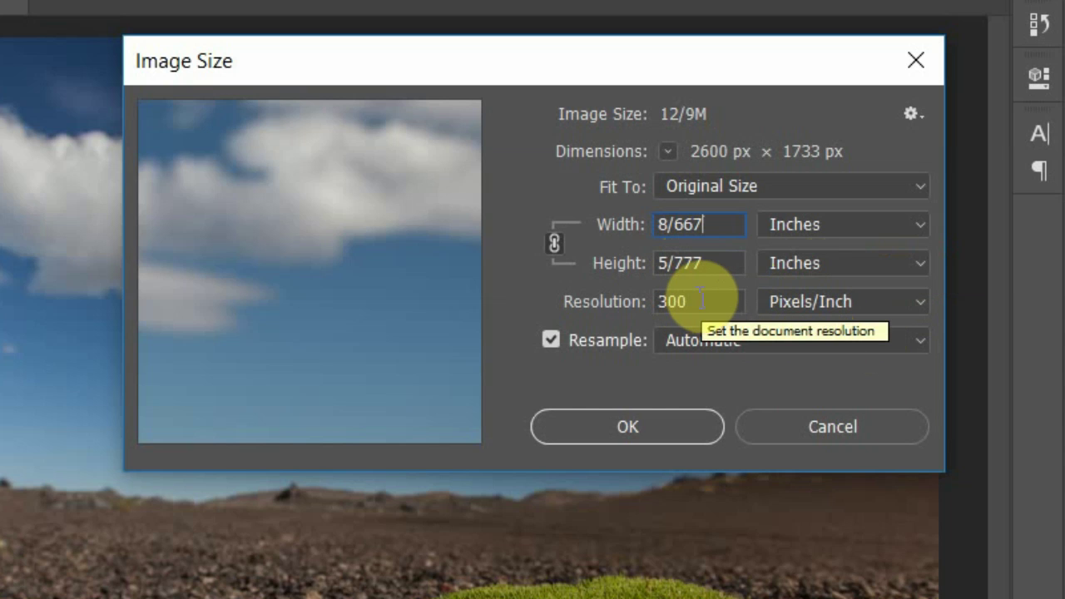
{"action": "left_click", "coordinate": [714, 366]}
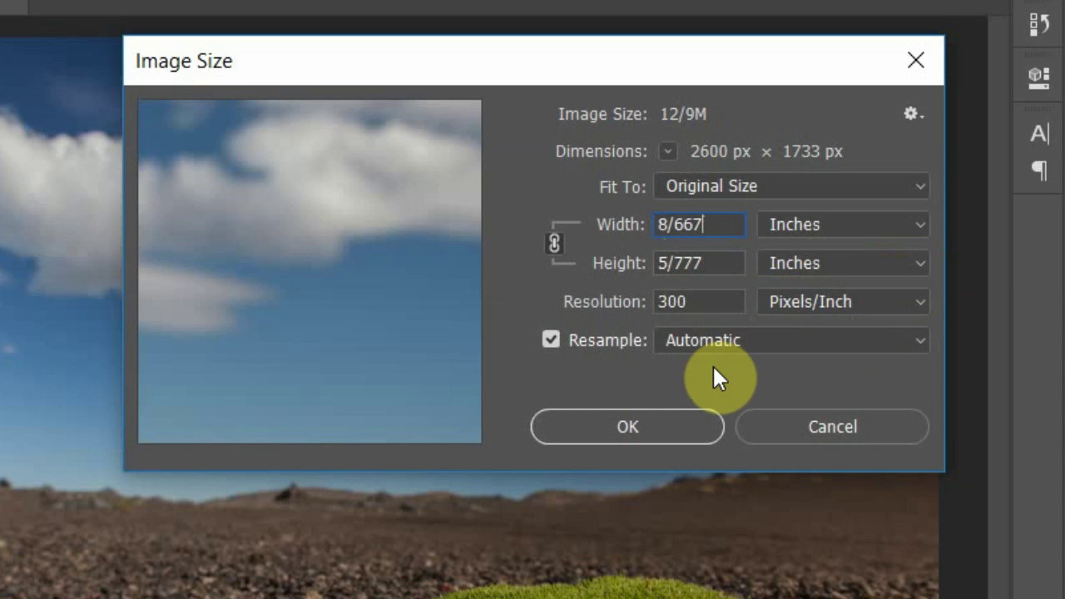
{"action": "left_click", "coordinate": [713, 366]}
{"action": "left_click", "coordinate": [714, 379]}
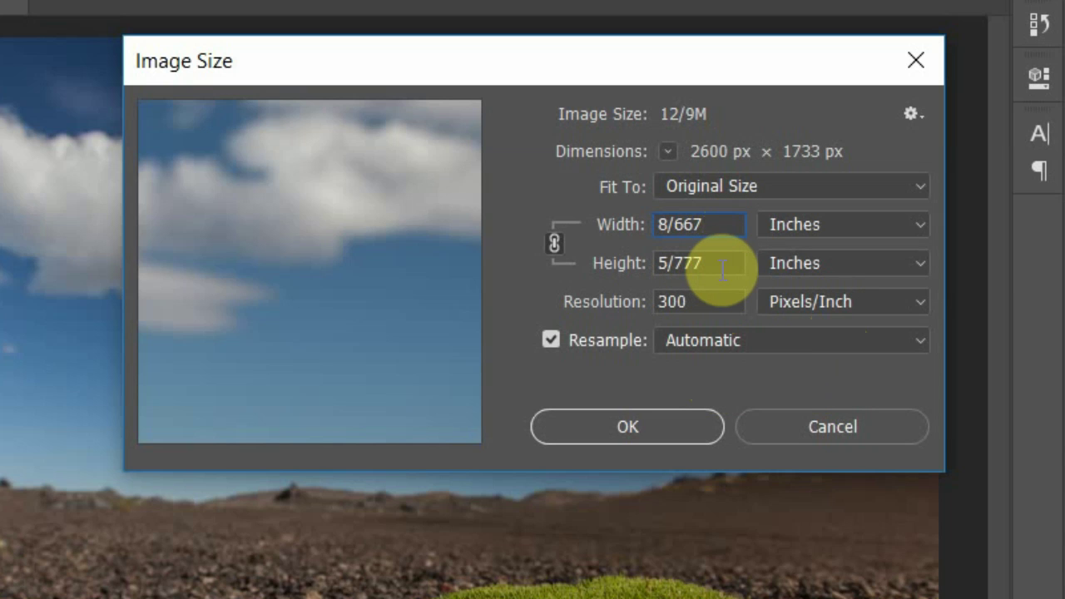
{"action": "left_click", "coordinate": [703, 225]}
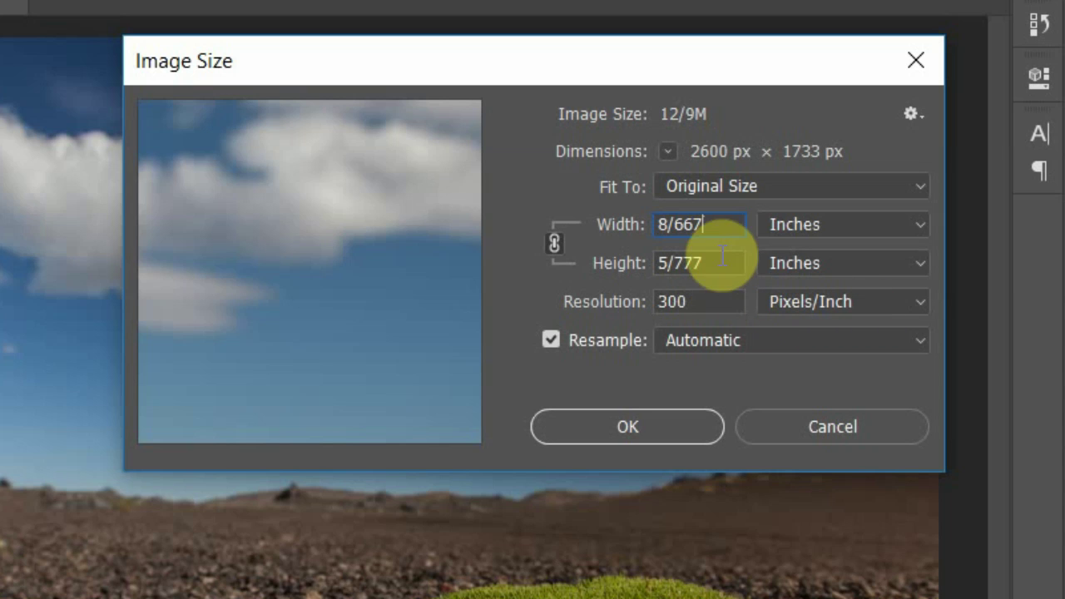
Step: Switch the Image Size width and height units to centimeters, reading 22.01 x 14.67 cm
{"action": "left_click", "coordinate": [919, 225]}
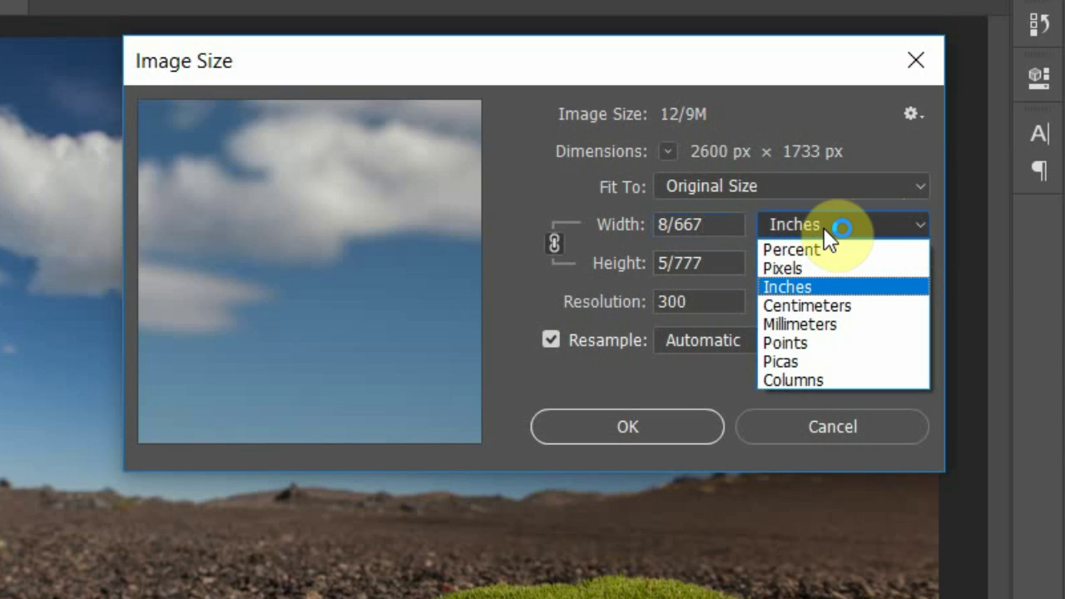
{"action": "left_click", "coordinate": [815, 306]}
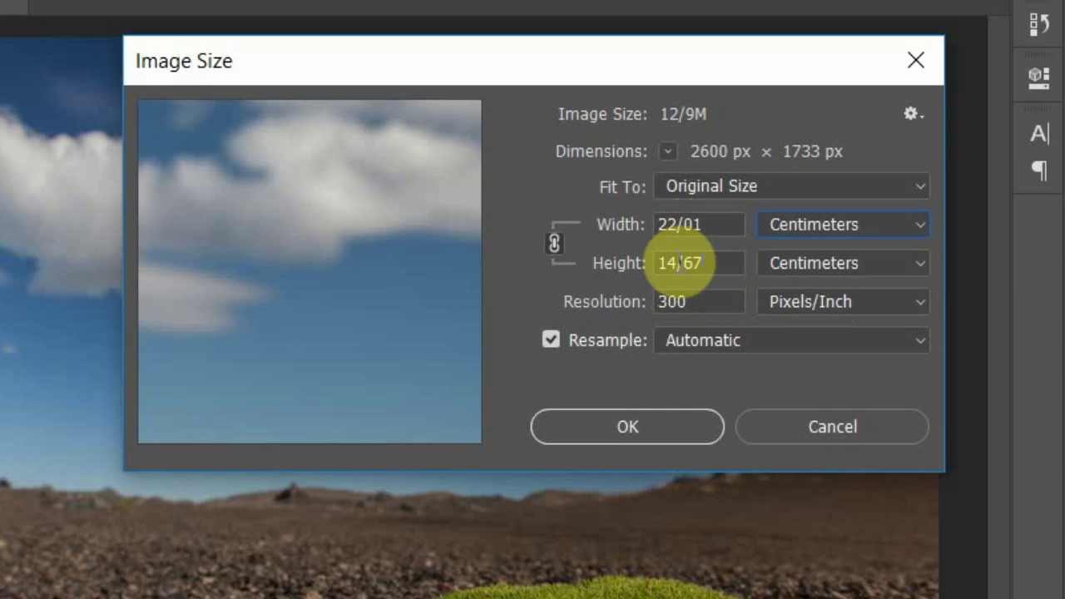
{"action": "left_click", "coordinate": [753, 280]}
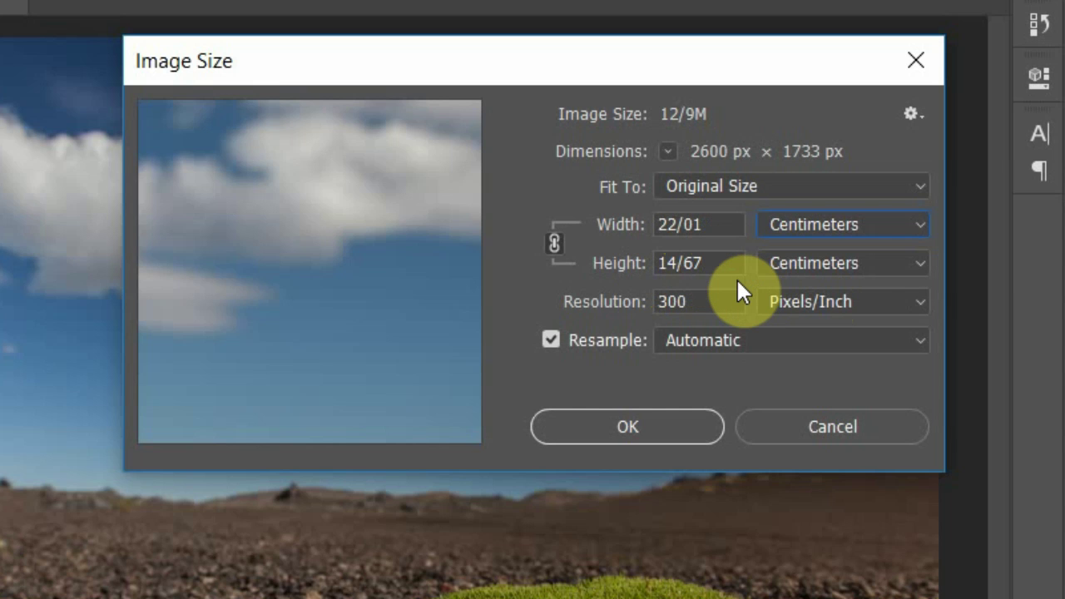
{"action": "left_click", "coordinate": [738, 280]}
{"action": "left_click", "coordinate": [737, 280]}
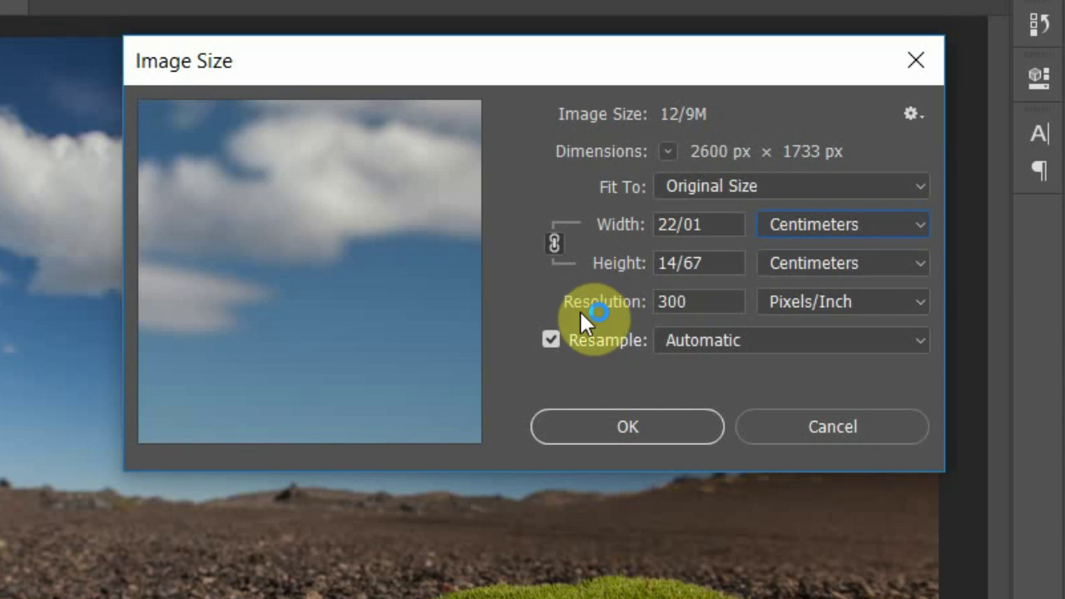
{"action": "left_click", "coordinate": [554, 344]}
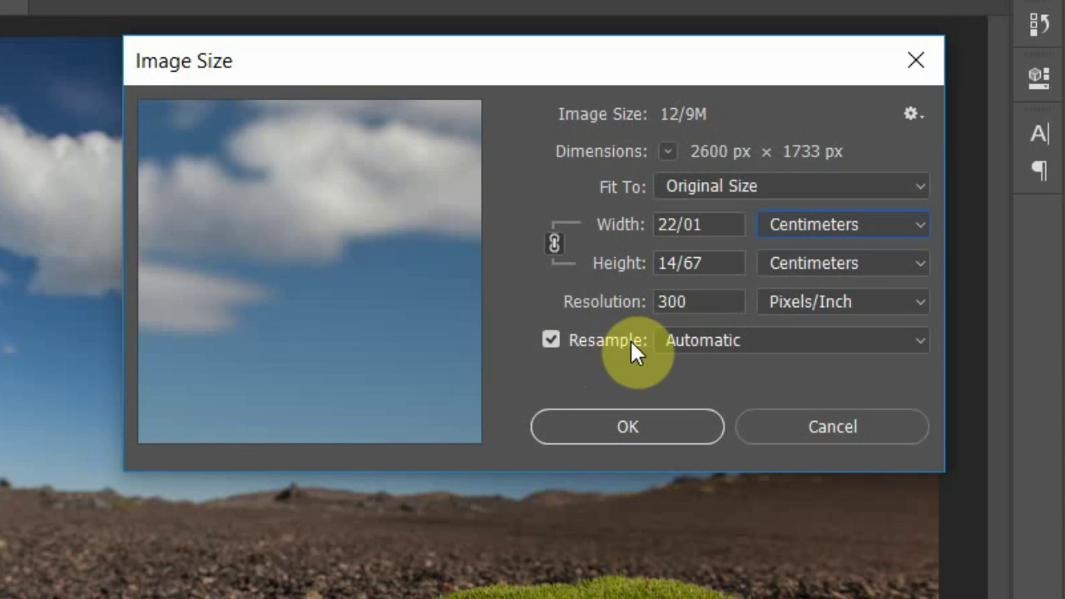
Step: Turn off Resample and switch the width and height units back to inches
{"action": "left_click", "coordinate": [551, 340]}
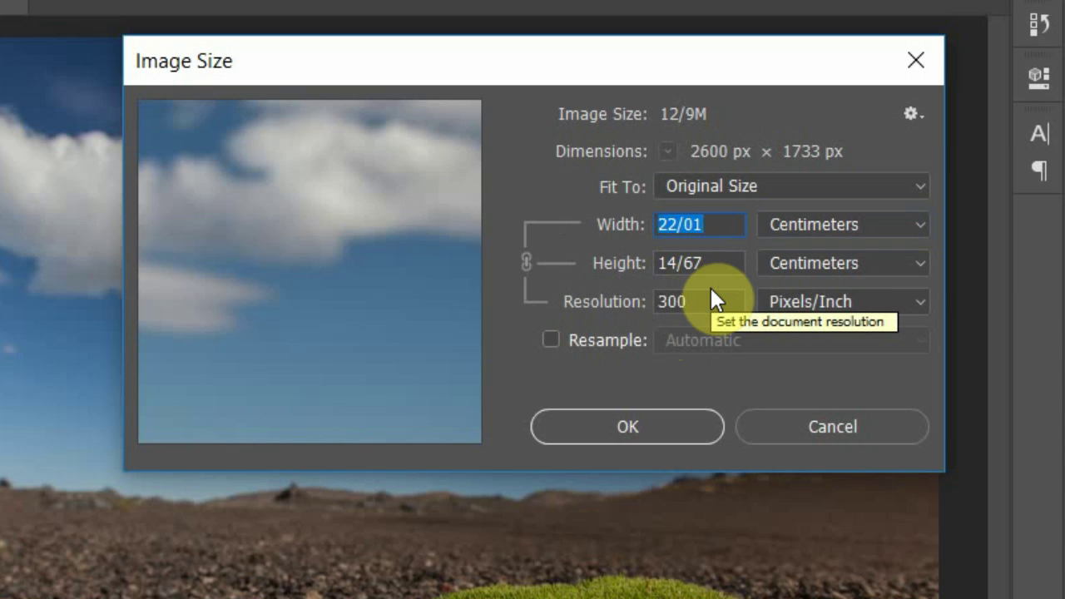
{"action": "left_click", "coordinate": [696, 165]}
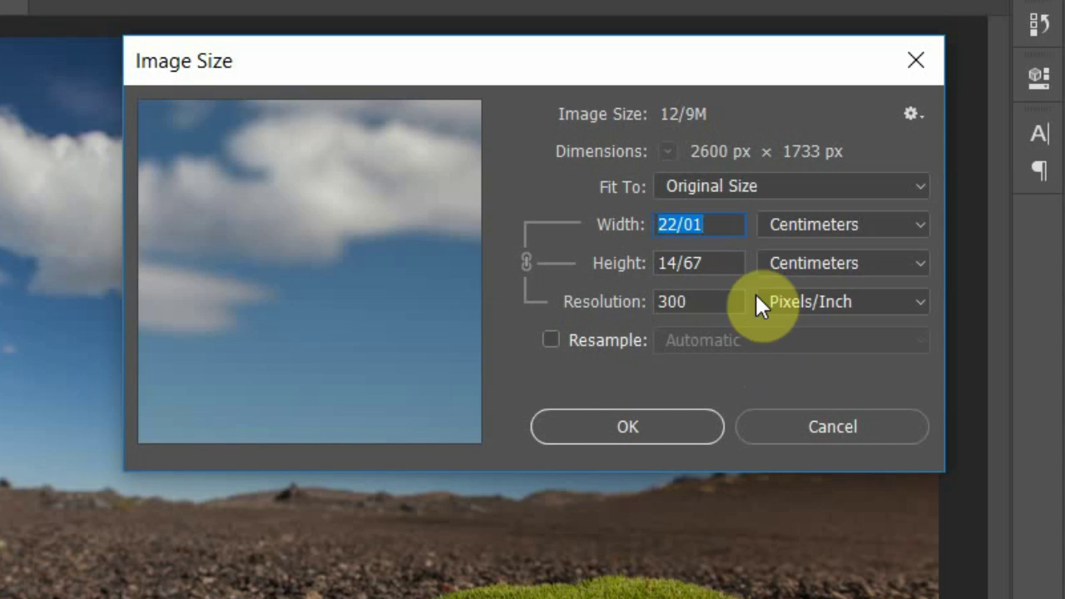
{"action": "left_click", "coordinate": [785, 227]}
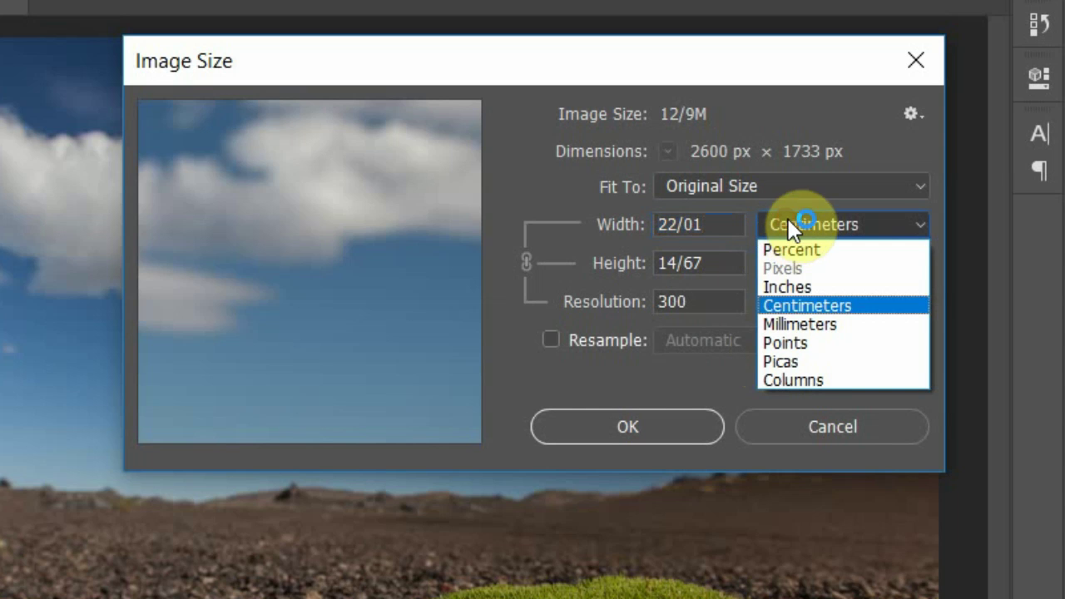
{"action": "left_click", "coordinate": [783, 287]}
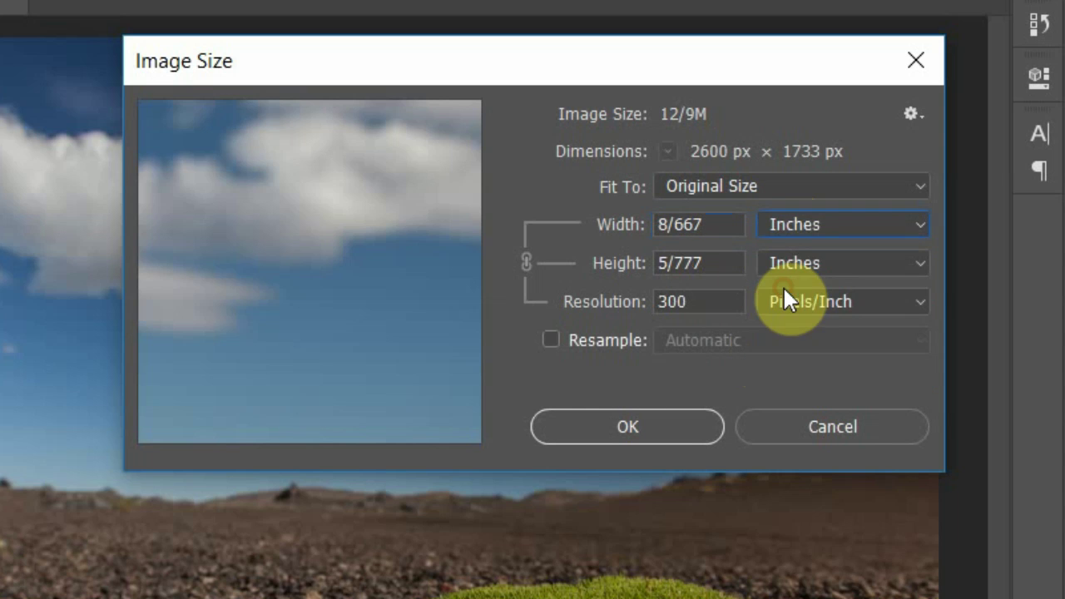
Step: Set Resolution to 72 ppi, giving a 36.111 x 24.069 inch print size
{"action": "double_click", "coordinate": [690, 303]}
{"action": "type", "text": "7"}
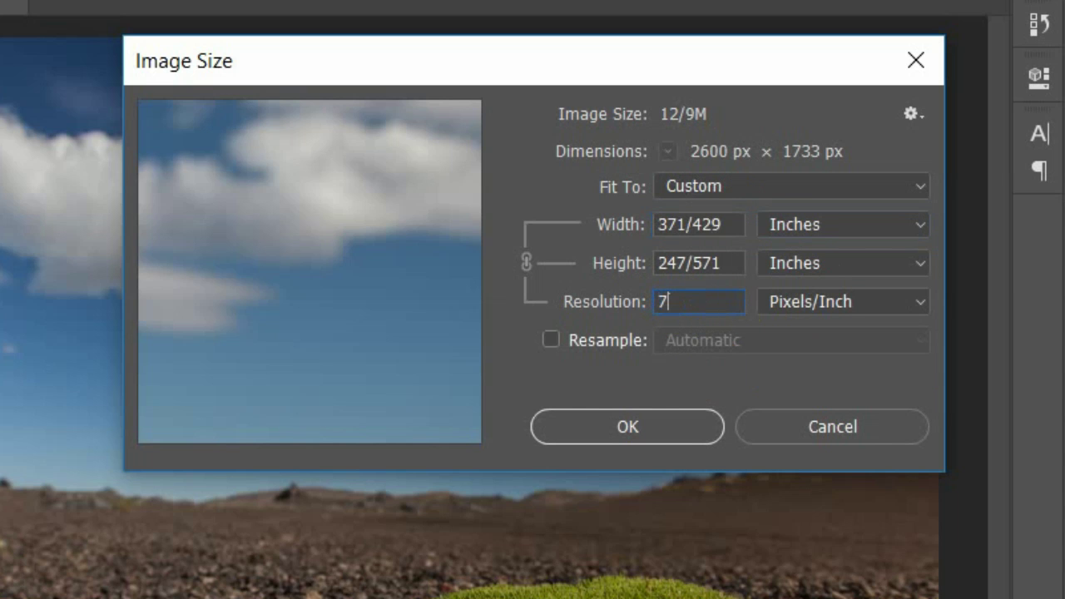
{"action": "type", "text": "2"}
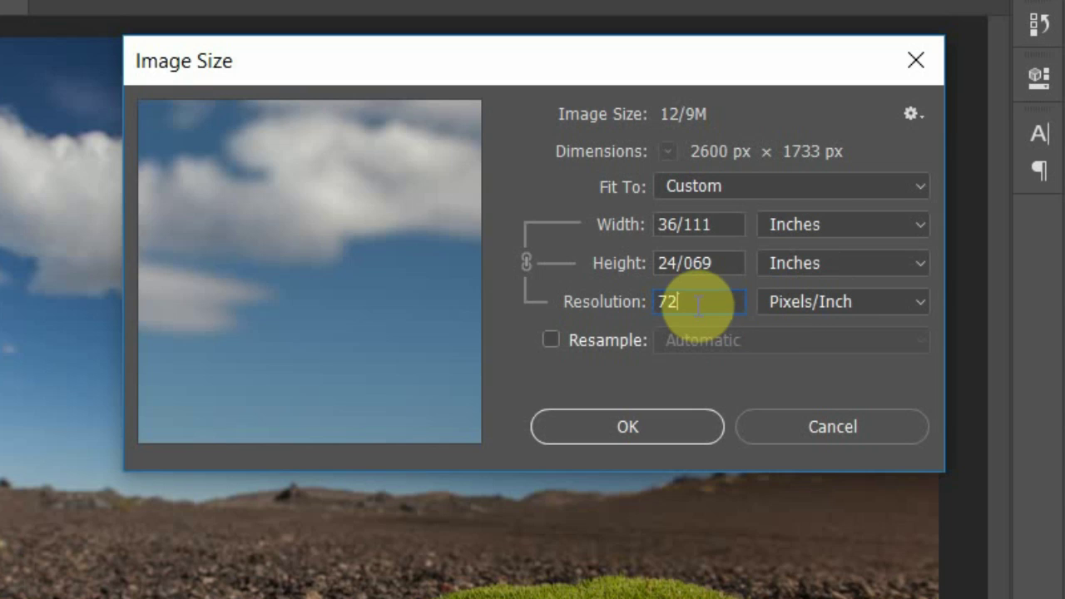
{"action": "double_click", "coordinate": [699, 306]}
{"action": "left_click", "coordinate": [694, 304]}
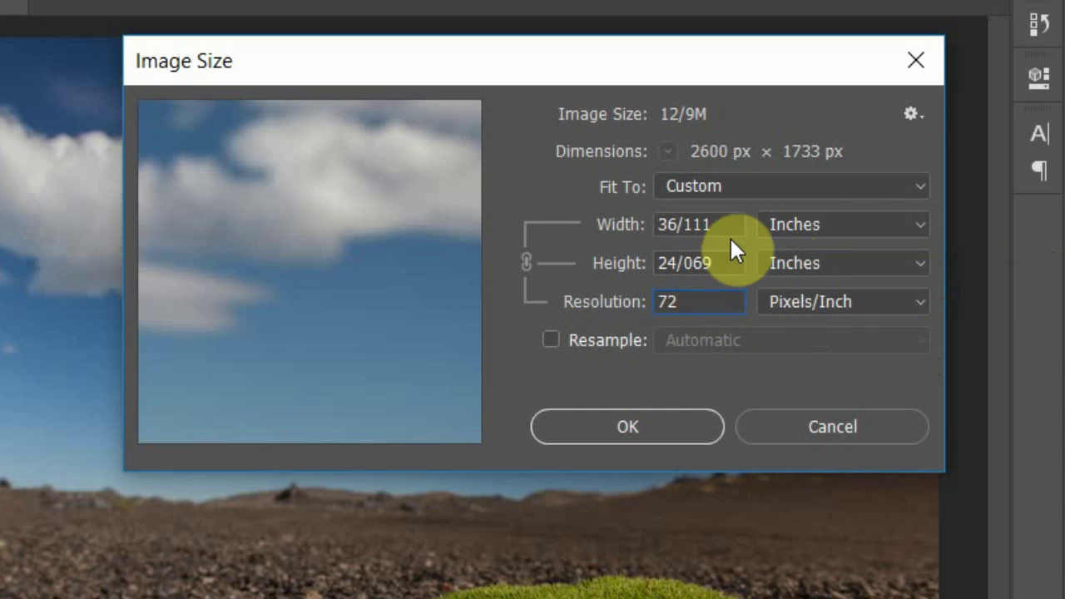
Step: Switch the units to centimeters, showing 91.72 x 61.14 cm at 72 ppi
{"action": "left_click", "coordinate": [795, 223]}
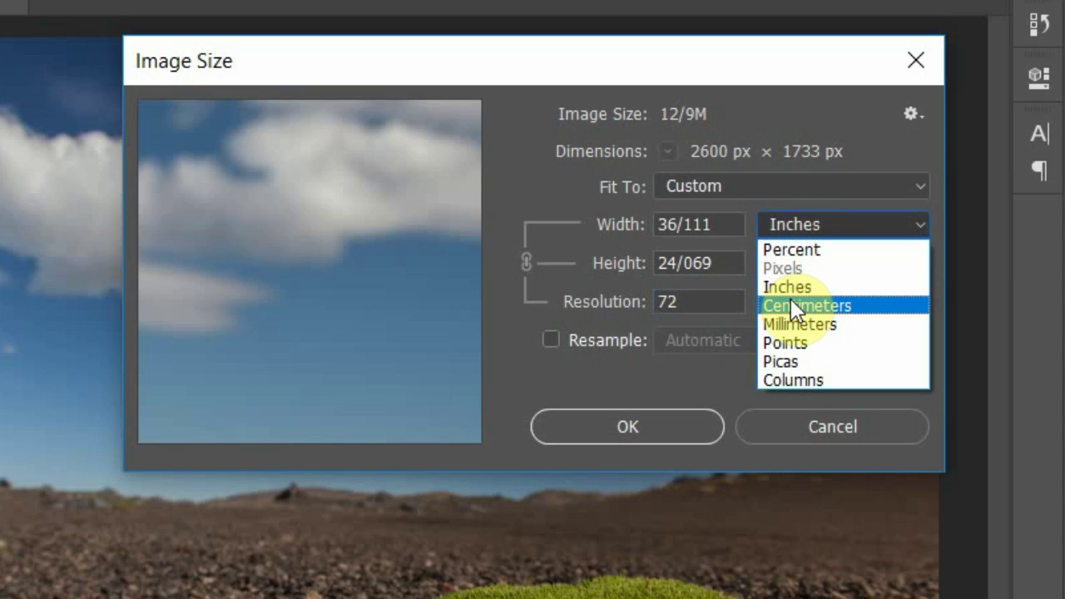
{"action": "left_click", "coordinate": [792, 304]}
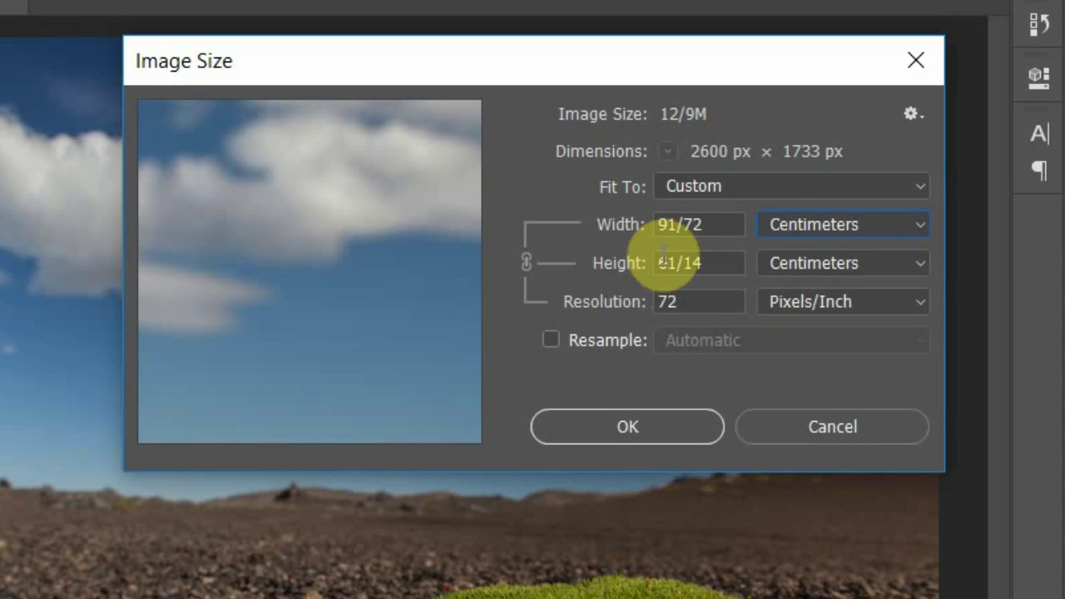
Step: Turn Resample back on and move the Image Size dialog aside to reveal the photo
{"action": "left_click", "coordinate": [551, 341]}
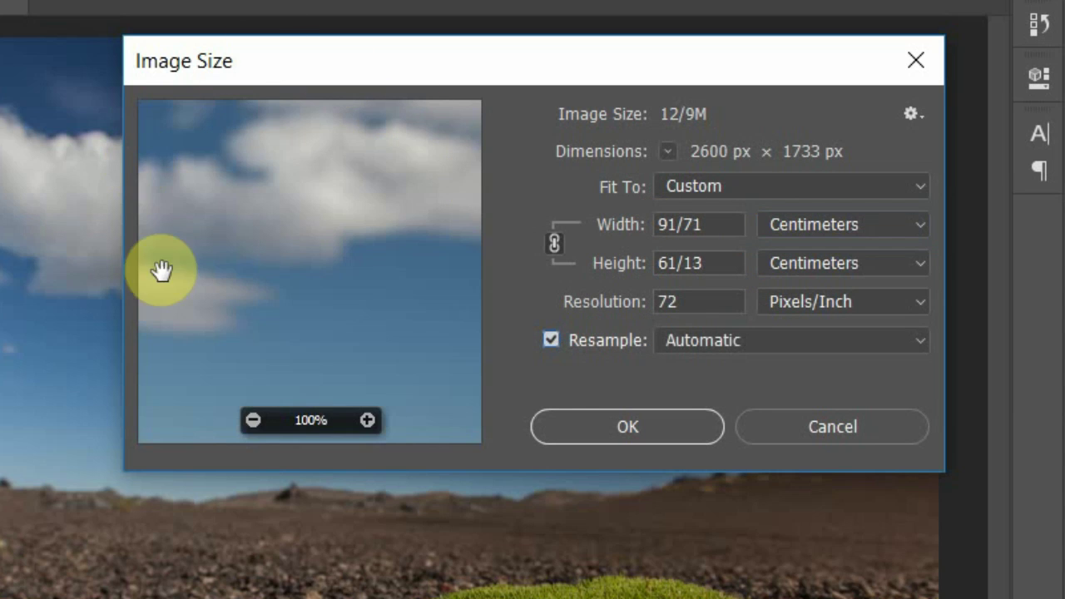
{"action": "mouse_move", "coordinate": [310, 271]}
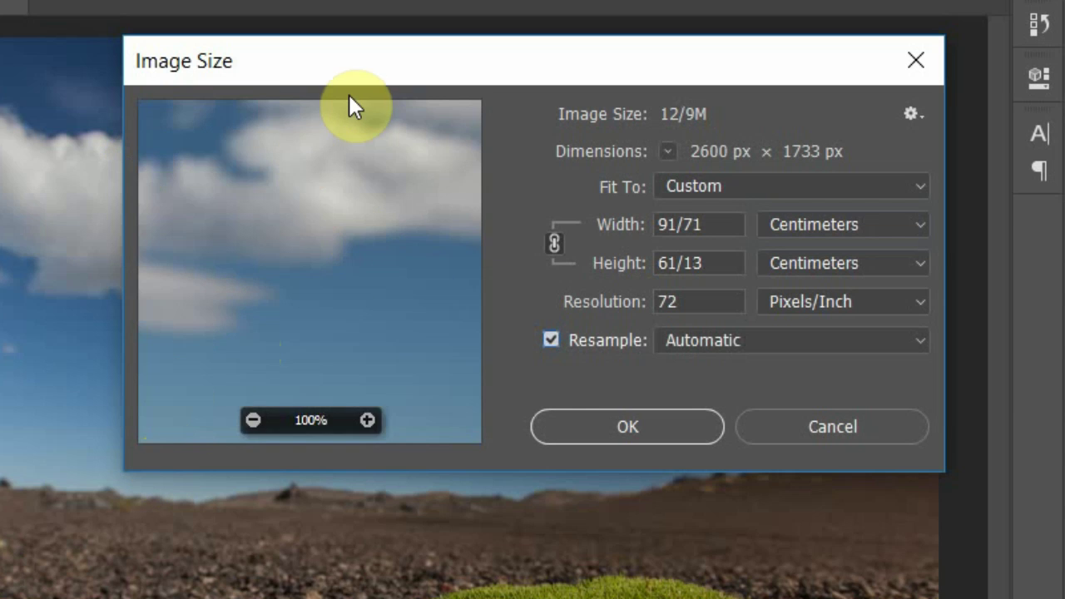
{"action": "left_click_drag", "start_coordinate": [343, 63], "coordinate": [623, 66]}
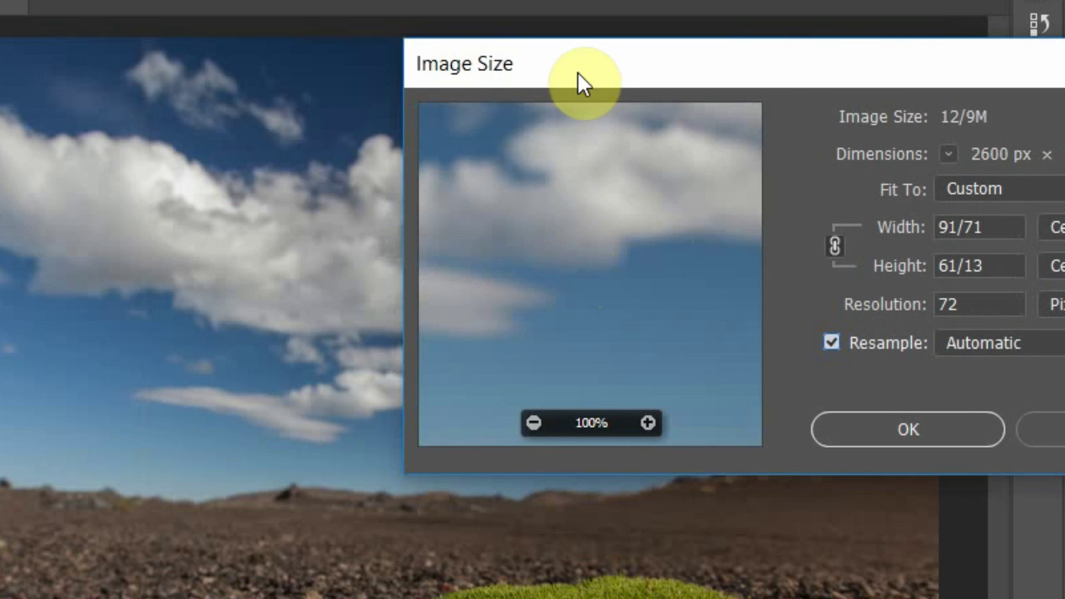
{"action": "left_click_drag", "start_coordinate": [584, 66], "coordinate": [829, 42]}
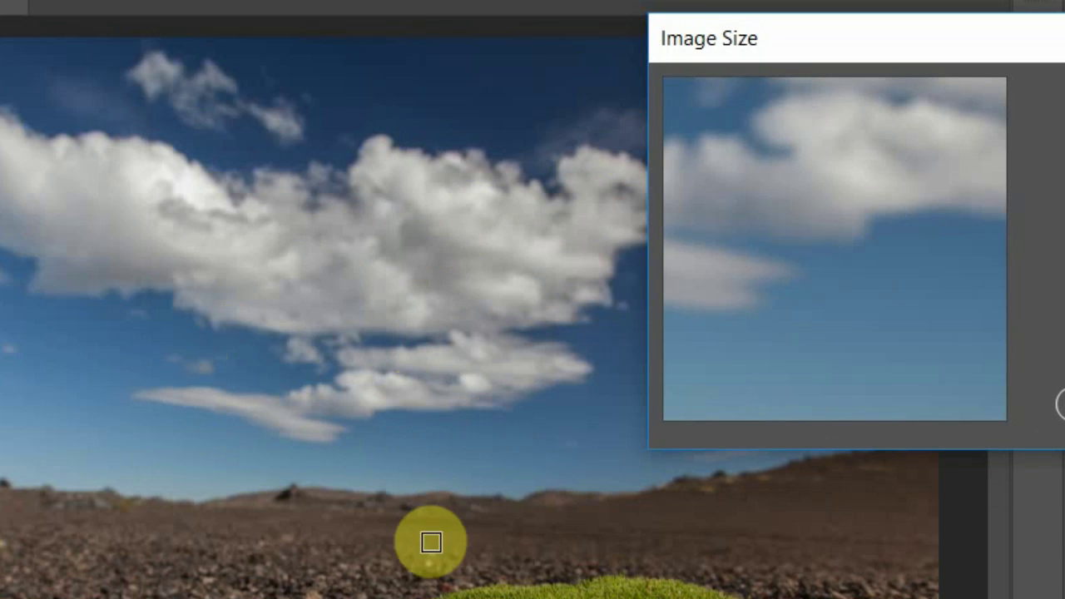
Step: Preview the moss and cloud areas, then enlarge and reposition the Image Size dialog
{"action": "left_click", "coordinate": [343, 595]}
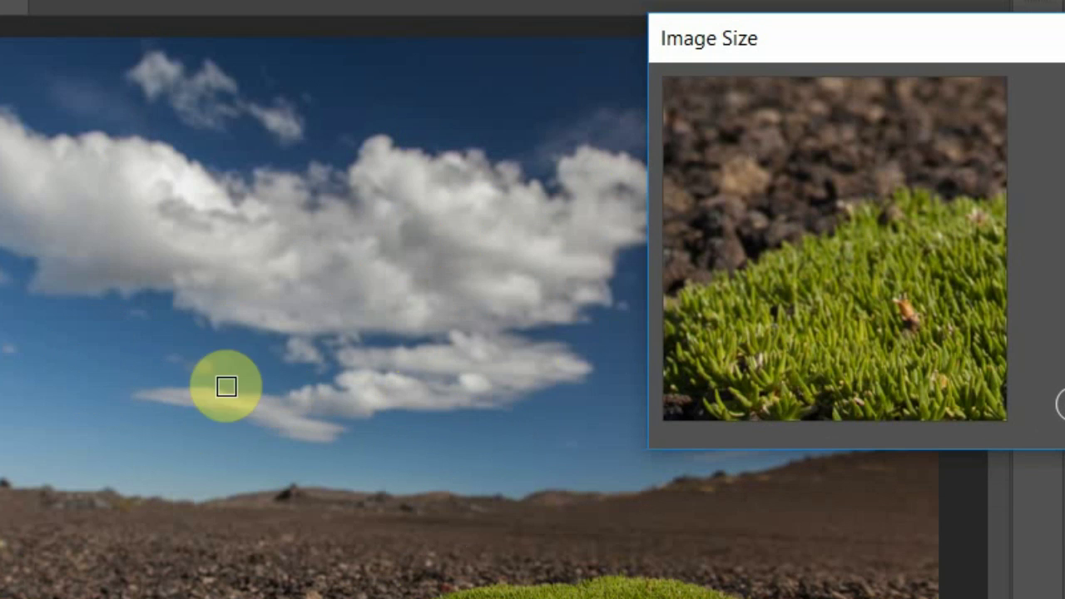
{"action": "left_click", "coordinate": [176, 291]}
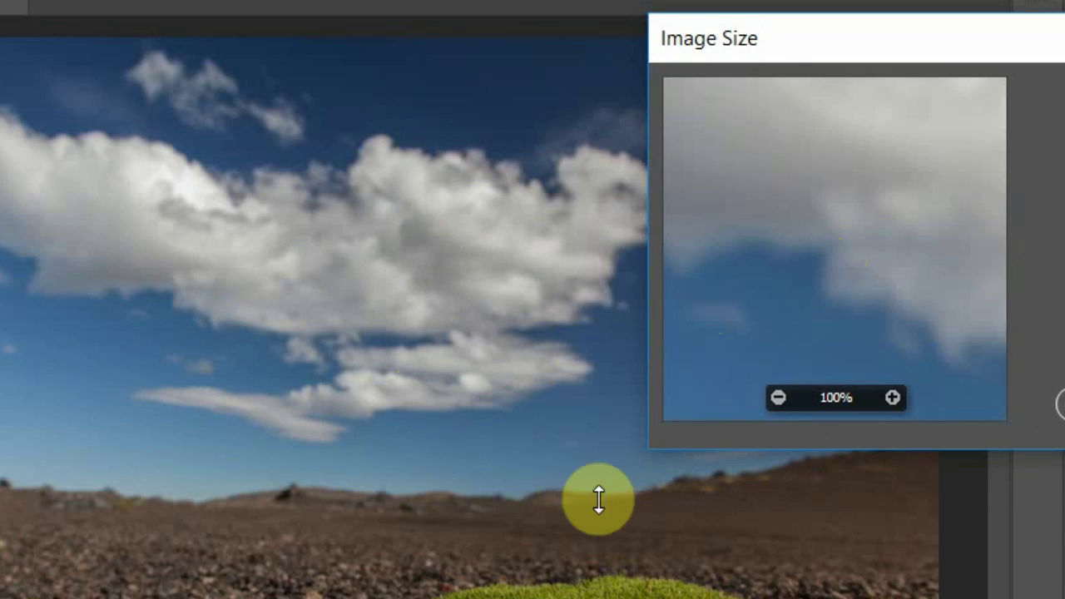
{"action": "left_click", "coordinate": [413, 586]}
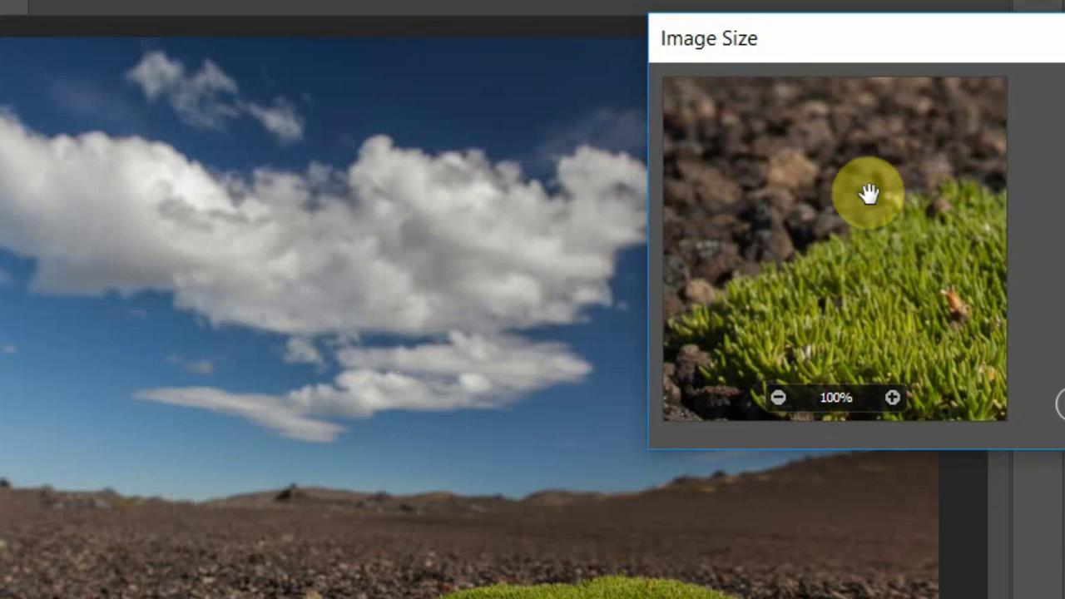
{"action": "mouse_move", "coordinate": [860, 289]}
{"action": "left_mouse_down"}
{"action": "mouse_move", "coordinate": [904, 197]}
{"action": "mouse_move", "coordinate": [923, 222]}
{"action": "mouse_move", "coordinate": [849, 240]}
{"action": "mouse_move", "coordinate": [899, 175]}
{"action": "mouse_move", "coordinate": [880, 238]}
{"action": "left_mouse_up"}
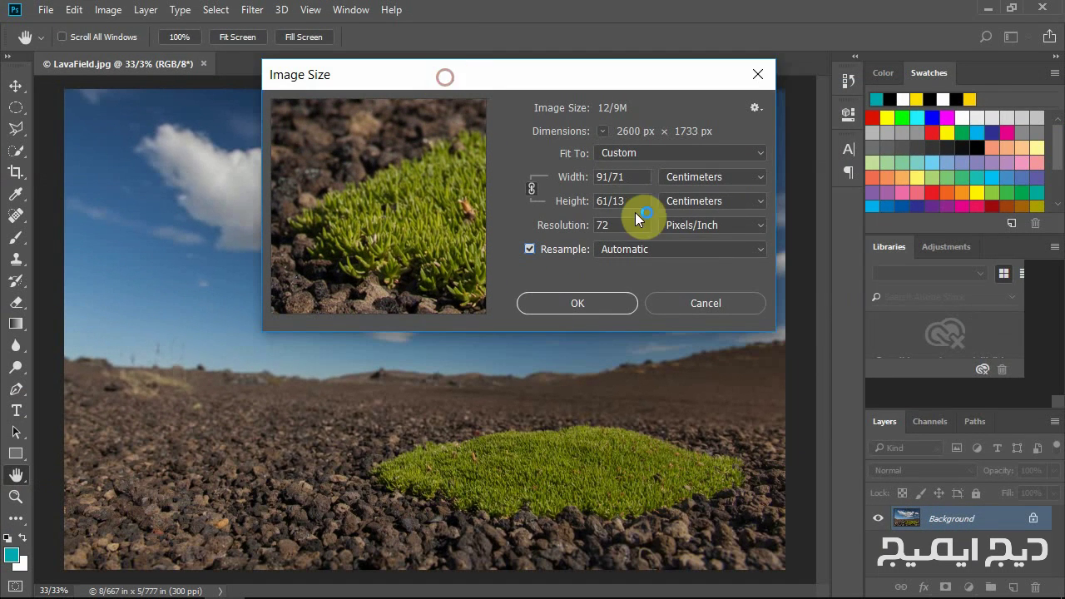
{"action": "mouse_move", "coordinate": [773, 330]}
{"action": "left_mouse_down"}
{"action": "mouse_move", "coordinate": [1022, 471]}
{"action": "mouse_move", "coordinate": [999, 459]}
{"action": "left_mouse_up"}
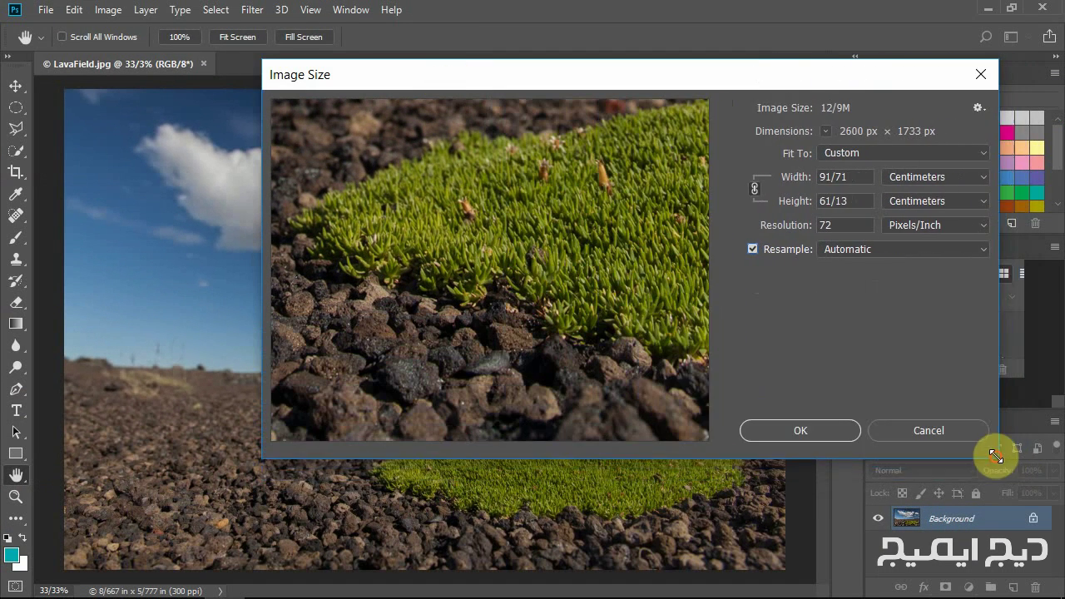
{"action": "mouse_move", "coordinate": [761, 82]}
{"action": "left_mouse_down"}
{"action": "mouse_move", "coordinate": [669, 72]}
{"action": "mouse_move", "coordinate": [672, 80]}
{"action": "left_mouse_up"}
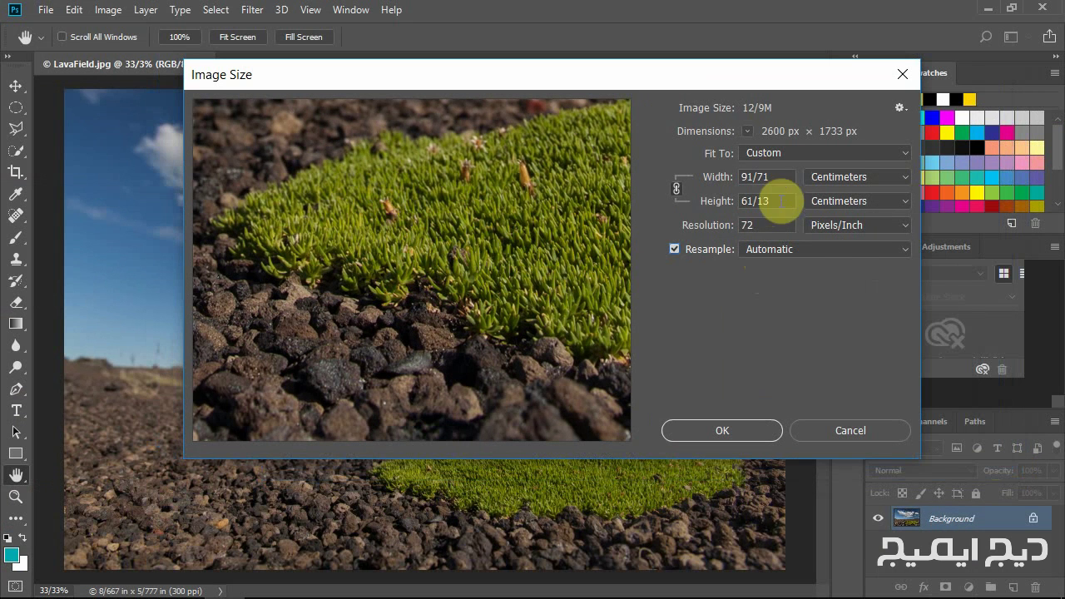
Step: Set Resolution to 300 ppi without resampling (22.01 x 14.67 cm), then re-enable Resample
{"action": "double_click", "coordinate": [772, 225]}
{"action": "type", "text": "30"}
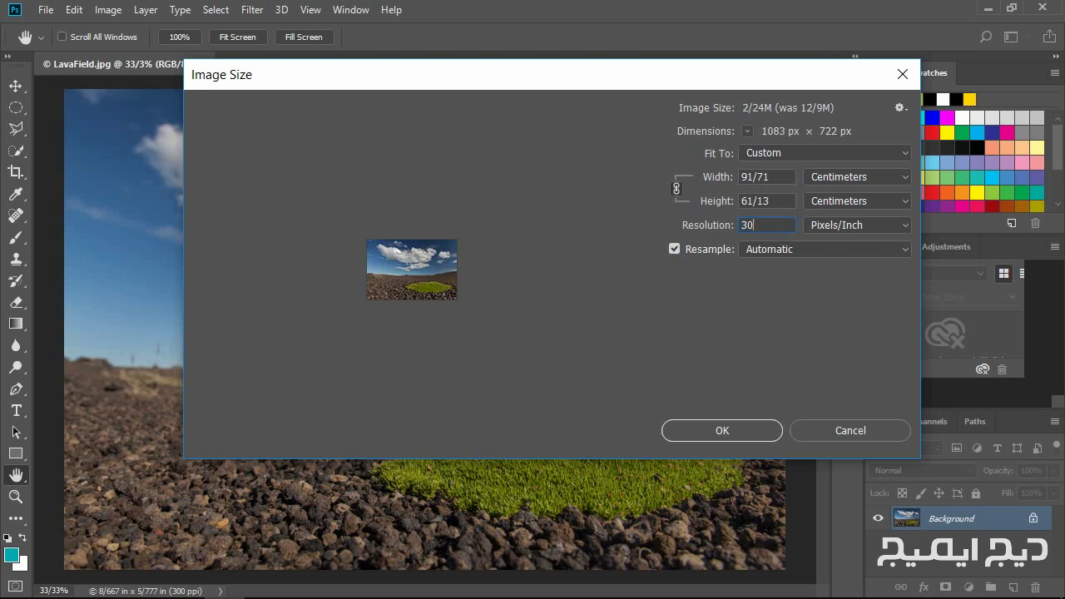
{"action": "type", "text": "0"}
{"action": "left_click", "coordinate": [675, 249]}
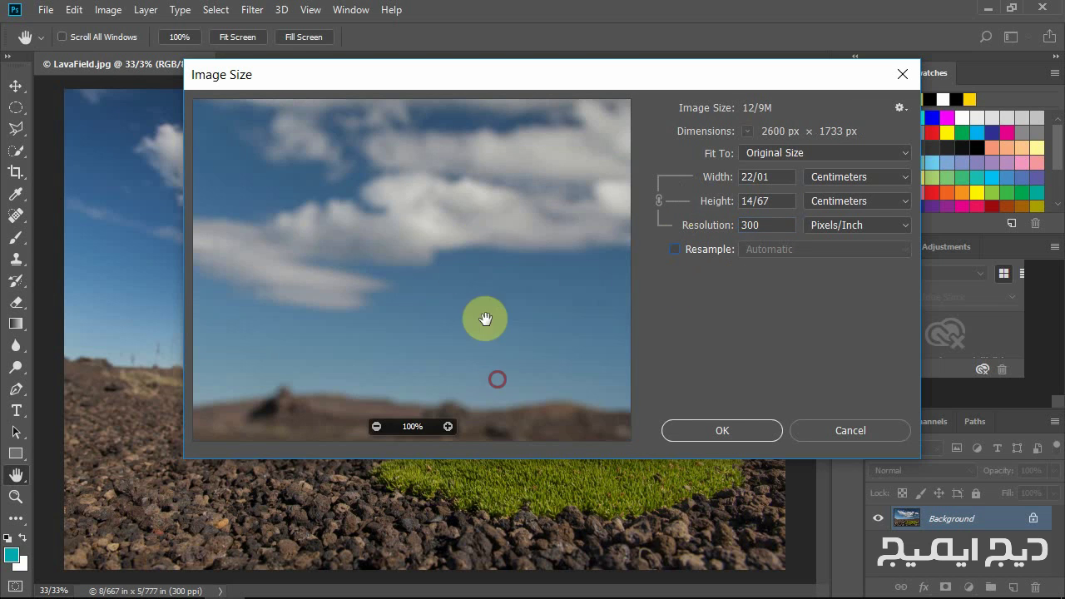
{"action": "mouse_move", "coordinate": [486, 316]}
{"action": "left_mouse_down"}
{"action": "mouse_move", "coordinate": [506, 319]}
{"action": "mouse_move", "coordinate": [499, 166]}
{"action": "left_mouse_up"}
{"action": "left_click_drag", "start_coordinate": [405, 302], "coordinate": [444, 302]}
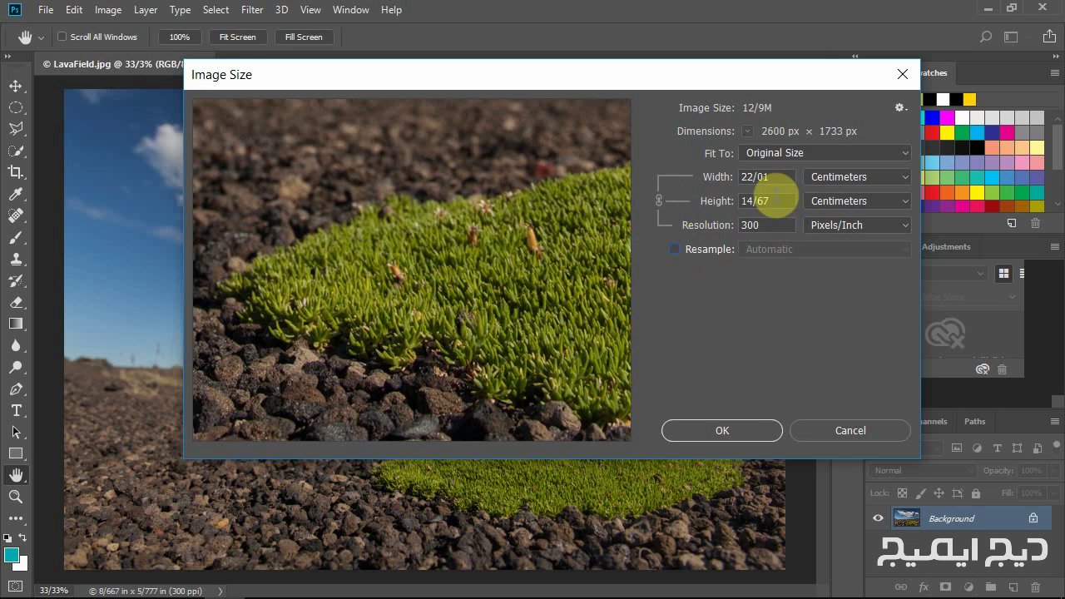
{"action": "left_click", "coordinate": [675, 250]}
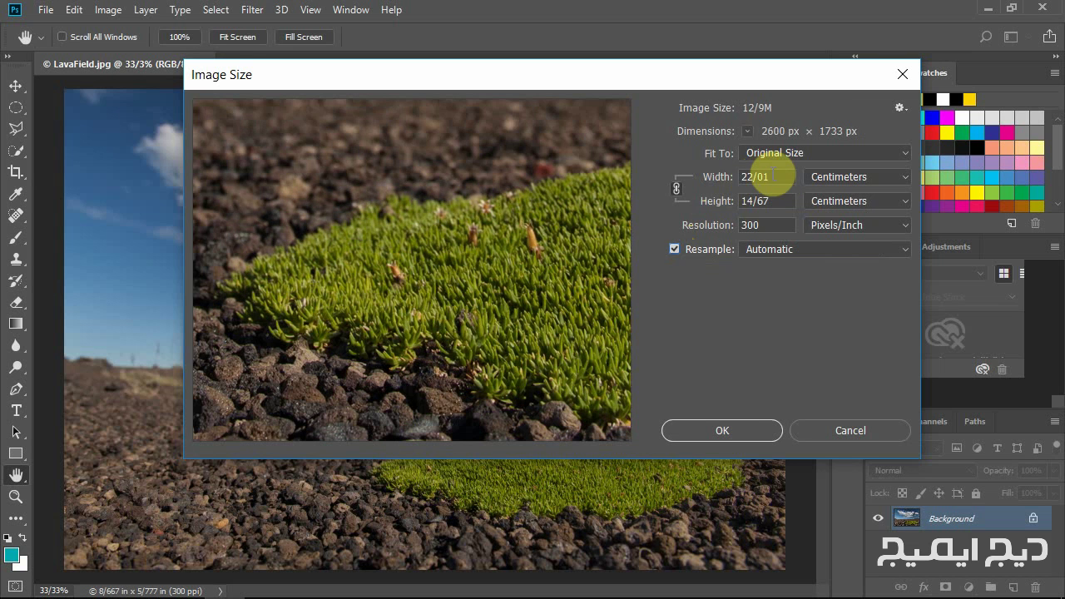
Step: Set the width to 30 cm (20 cm tall, 3543 x 2362 px) and check the grass preview
{"action": "left_click", "coordinate": [709, 176]}
{"action": "type", "text": "30"}
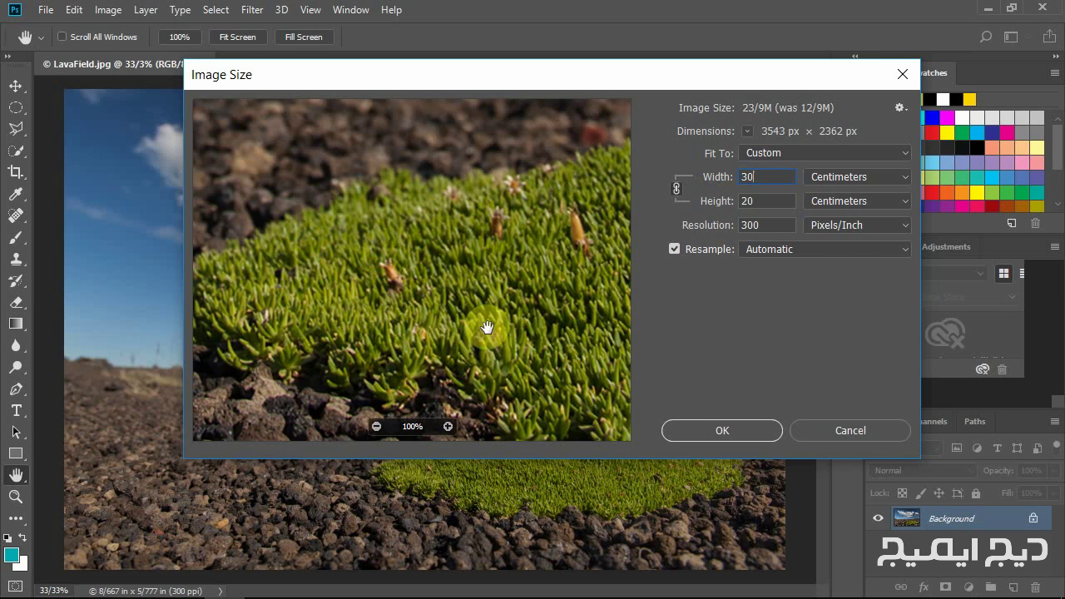
{"action": "mouse_move", "coordinate": [412, 270]}
{"action": "left_click_drag", "start_coordinate": [418, 322], "coordinate": [459, 309]}
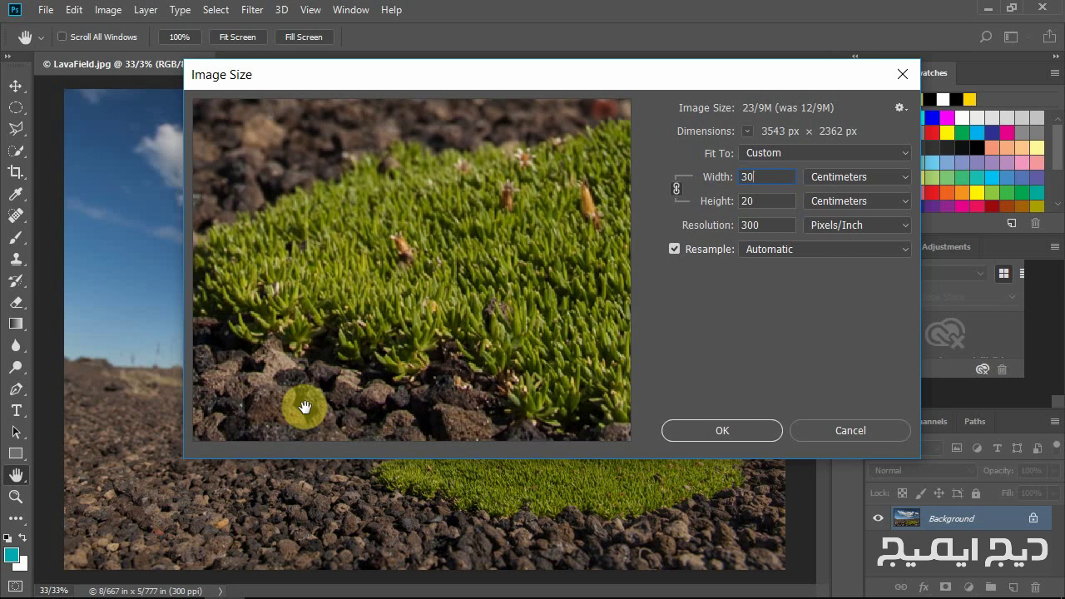
{"action": "left_click_drag", "start_coordinate": [305, 407], "coordinate": [294, 405]}
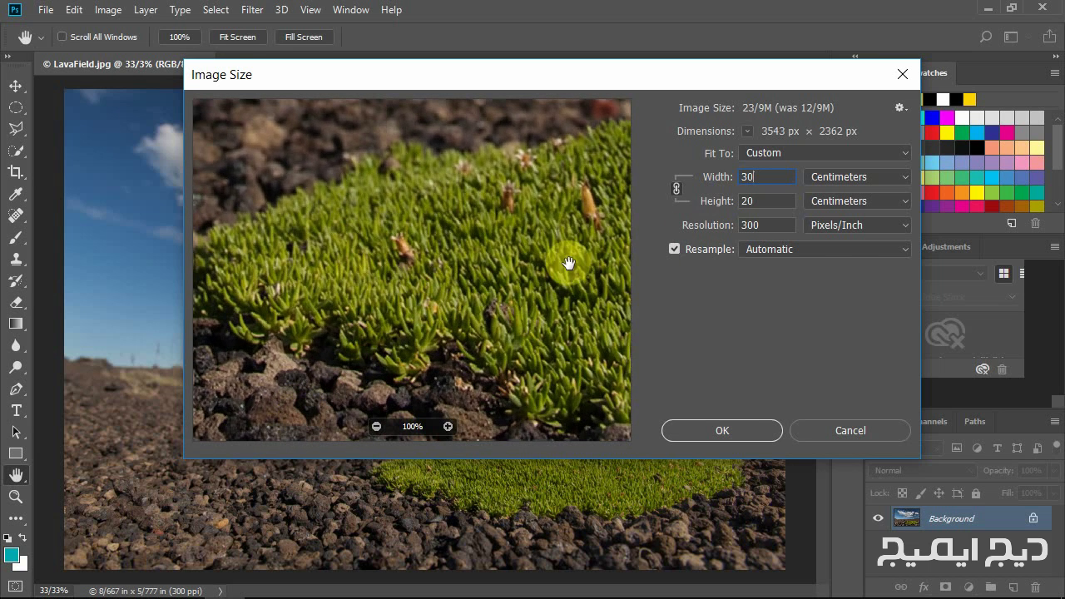
{"action": "left_click", "coordinate": [770, 175]}
{"action": "left_click_drag", "start_coordinate": [736, 179], "coordinate": [711, 185]}
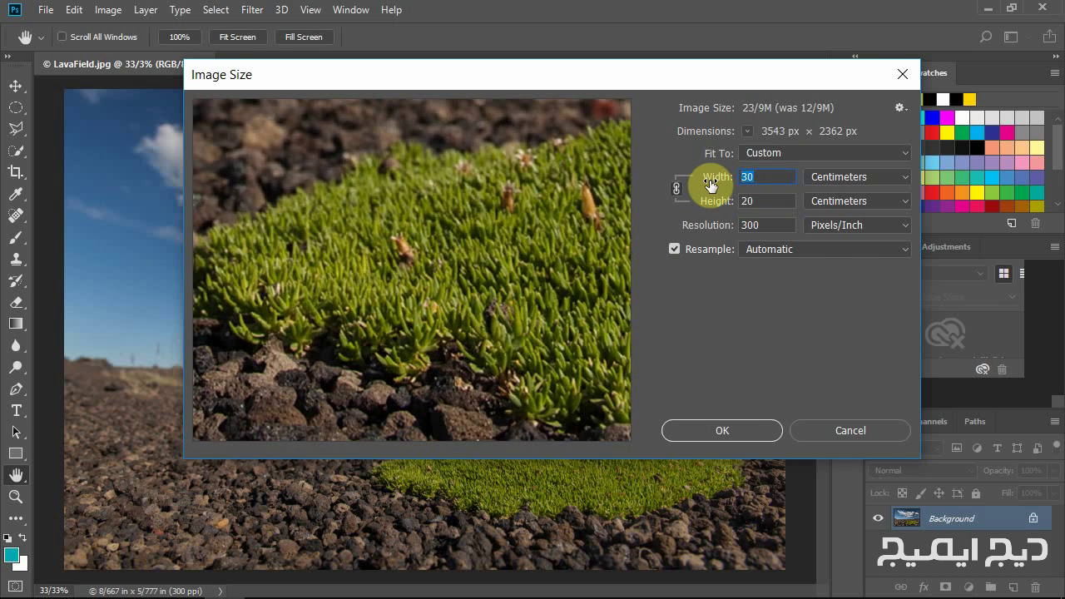
Step: Enter a 90 cm width (10630 x 7085 px) and pan the preview to the rocks
{"action": "type", "text": "90"}
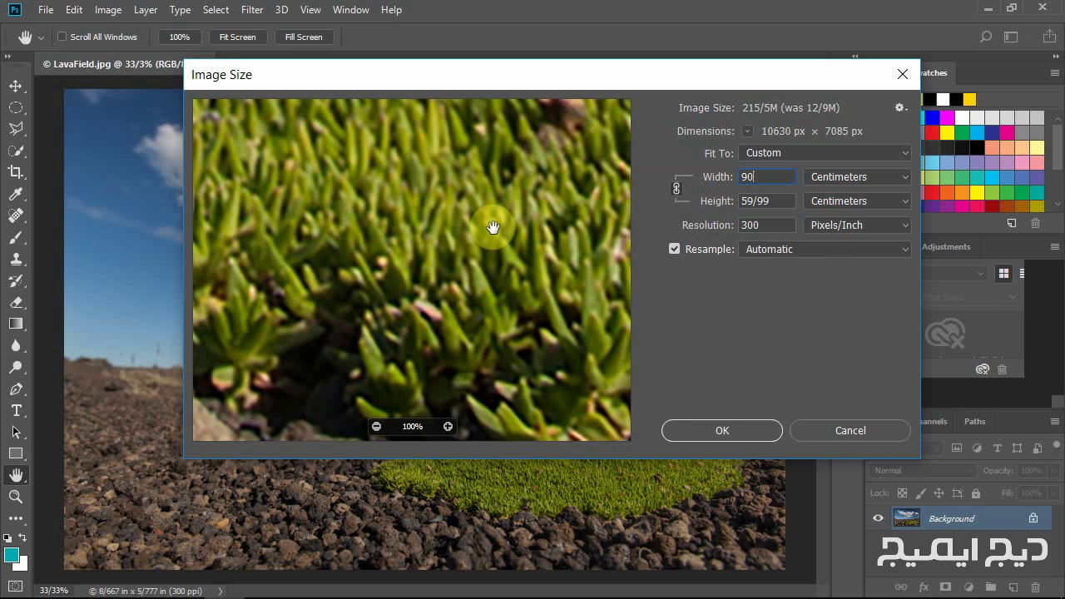
{"action": "left_click_drag", "start_coordinate": [416, 254], "coordinate": [519, 230]}
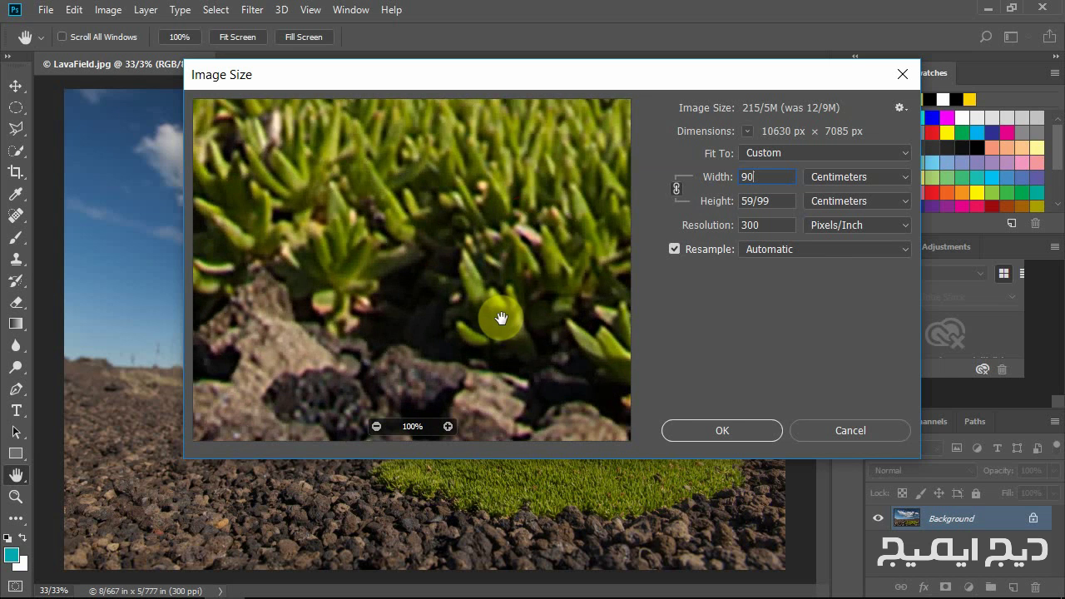
{"action": "left_click_drag", "start_coordinate": [499, 316], "coordinate": [506, 285]}
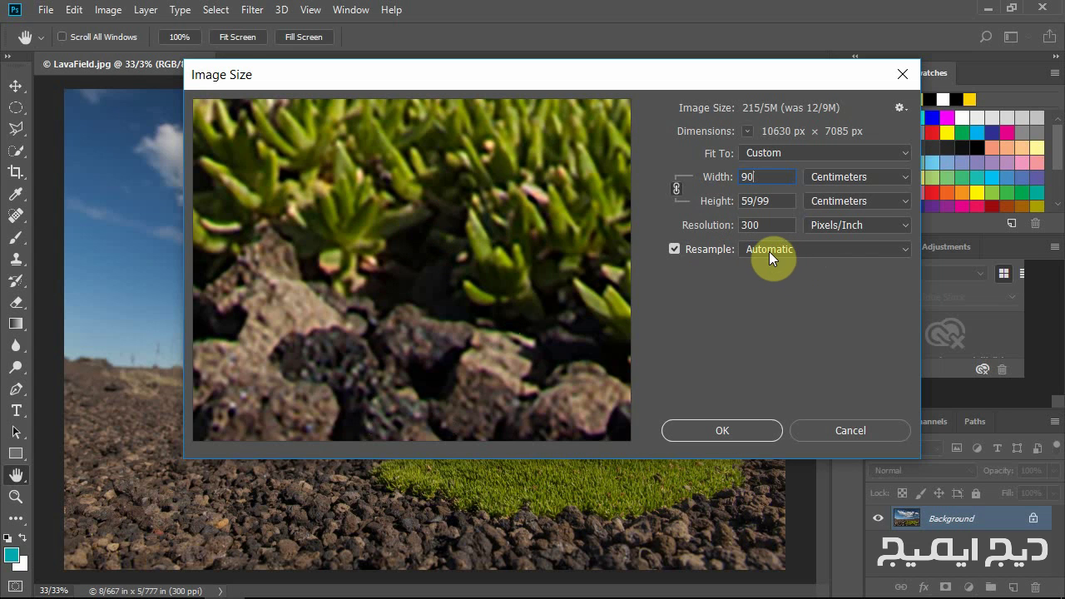
Step: Compare Preserve Details 2.0 with Automatic resampling, settling on Preserve Details 2.0
{"action": "left_click", "coordinate": [810, 249]}
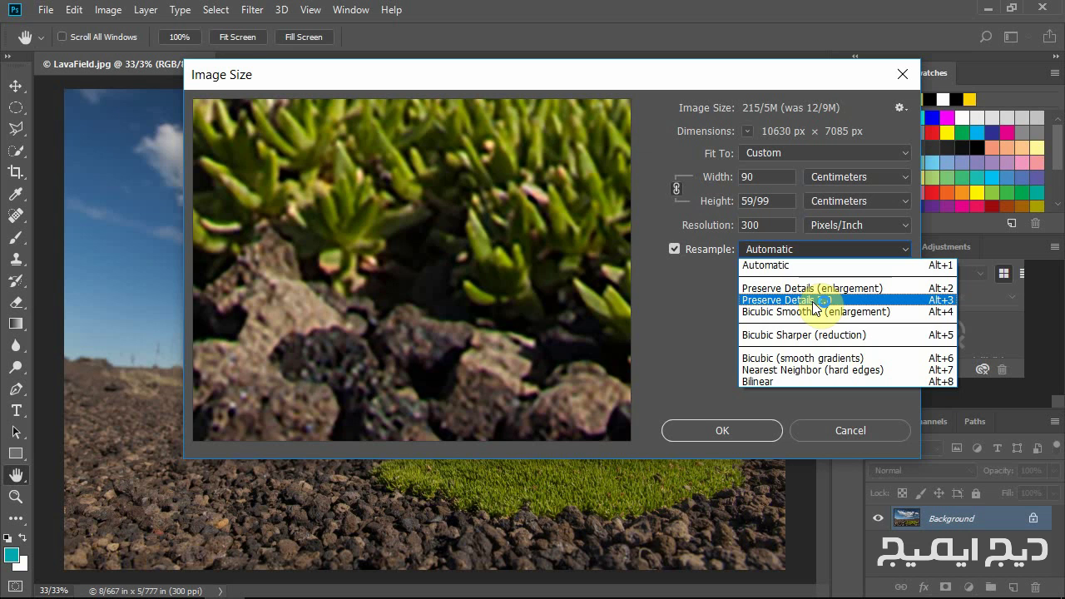
{"action": "left_click", "coordinate": [814, 301]}
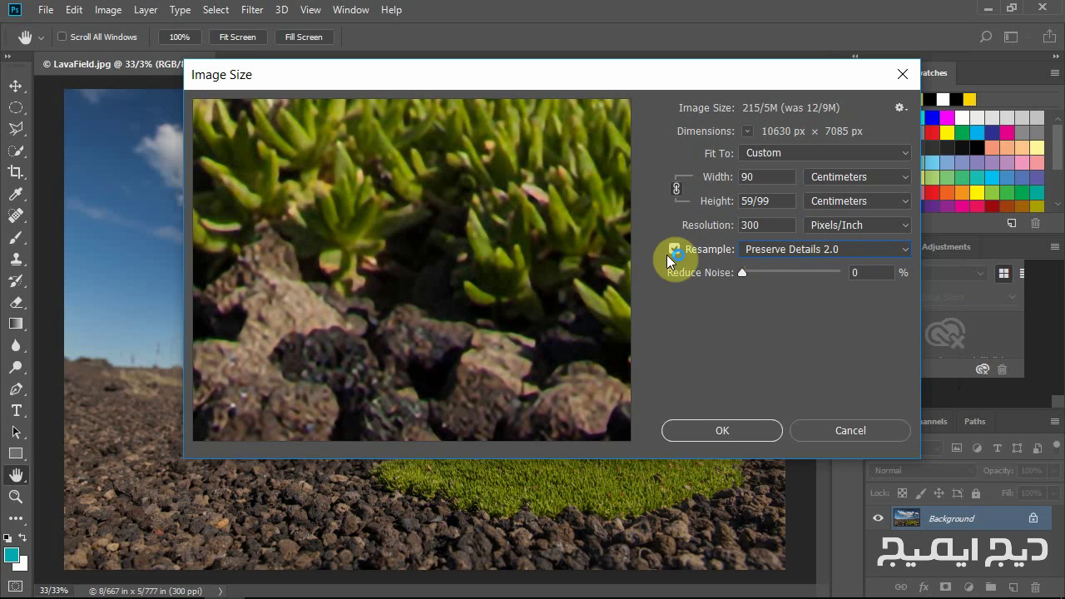
{"action": "left_click", "coordinate": [808, 246]}
{"action": "left_click", "coordinate": [794, 265]}
{"action": "mouse_move", "coordinate": [411, 271]}
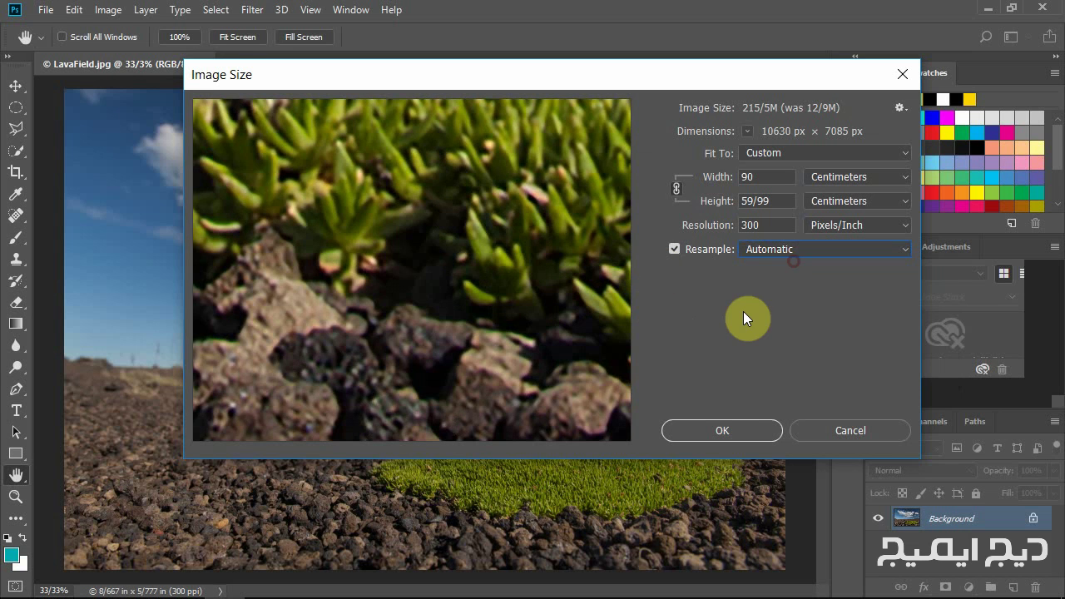
{"action": "left_click", "coordinate": [801, 249]}
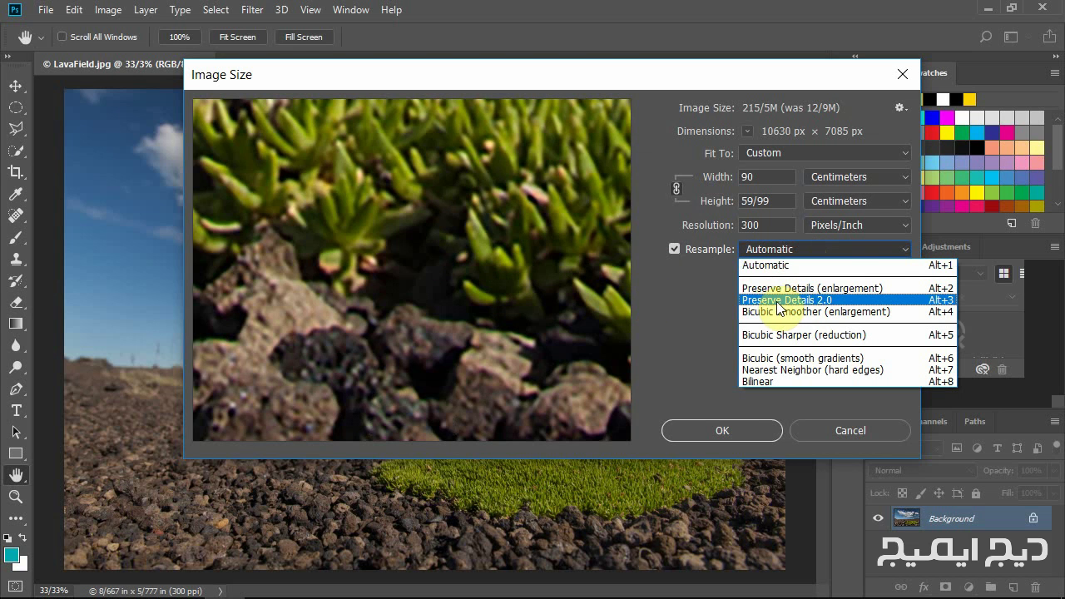
{"action": "left_click", "coordinate": [782, 301]}
Step: Pan the preview to the plants and keep Preserve Details 2.0 as the resample method
{"action": "left_click_drag", "start_coordinate": [427, 199], "coordinate": [543, 322]}
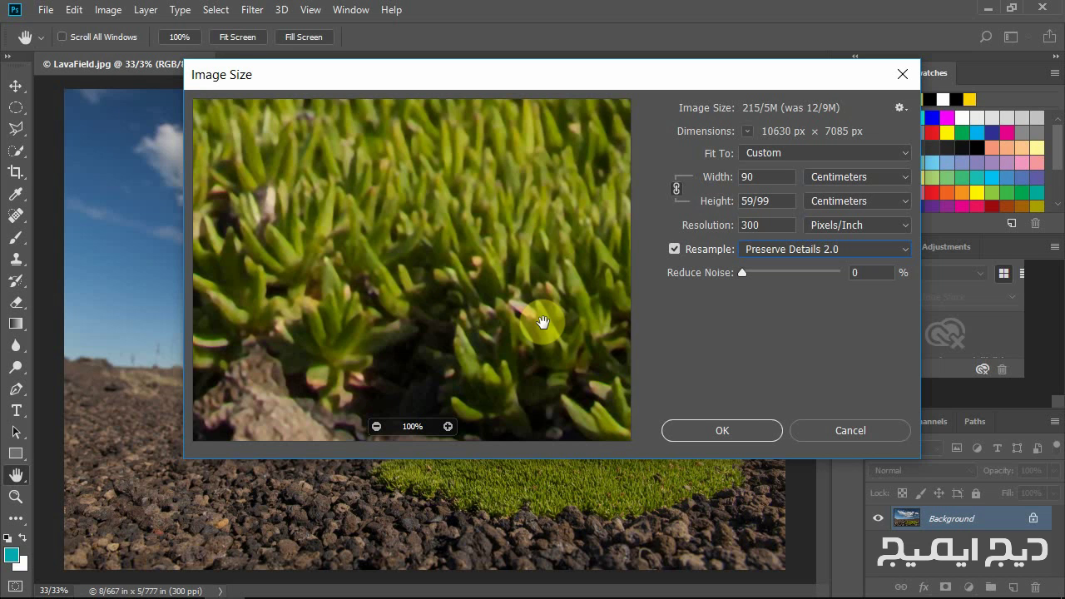
{"action": "left_click", "coordinate": [784, 249]}
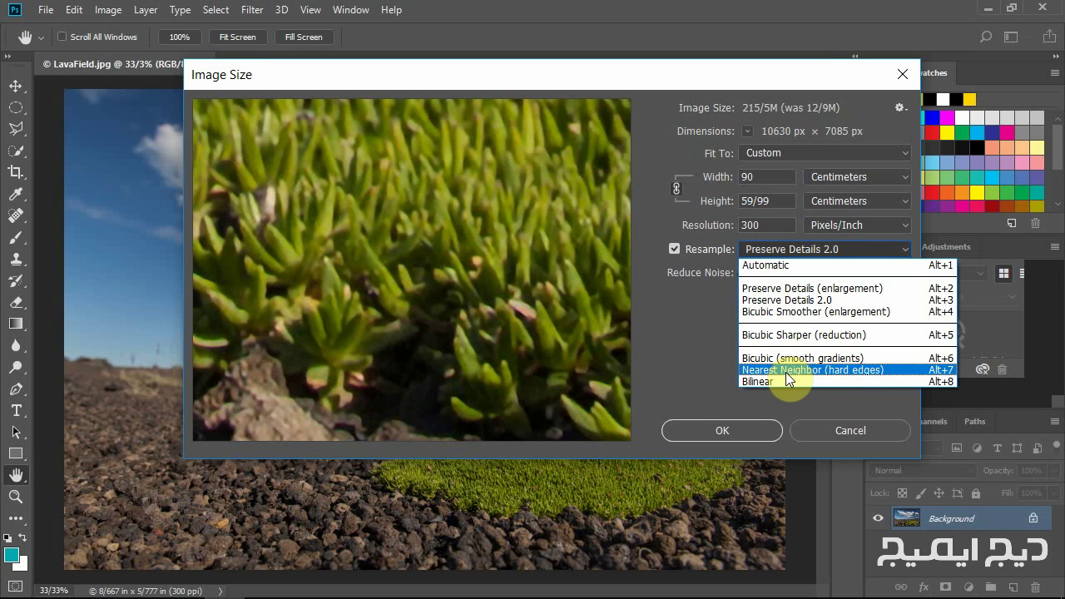
{"action": "left_click", "coordinate": [740, 179]}
{"action": "double_click", "coordinate": [744, 178]}
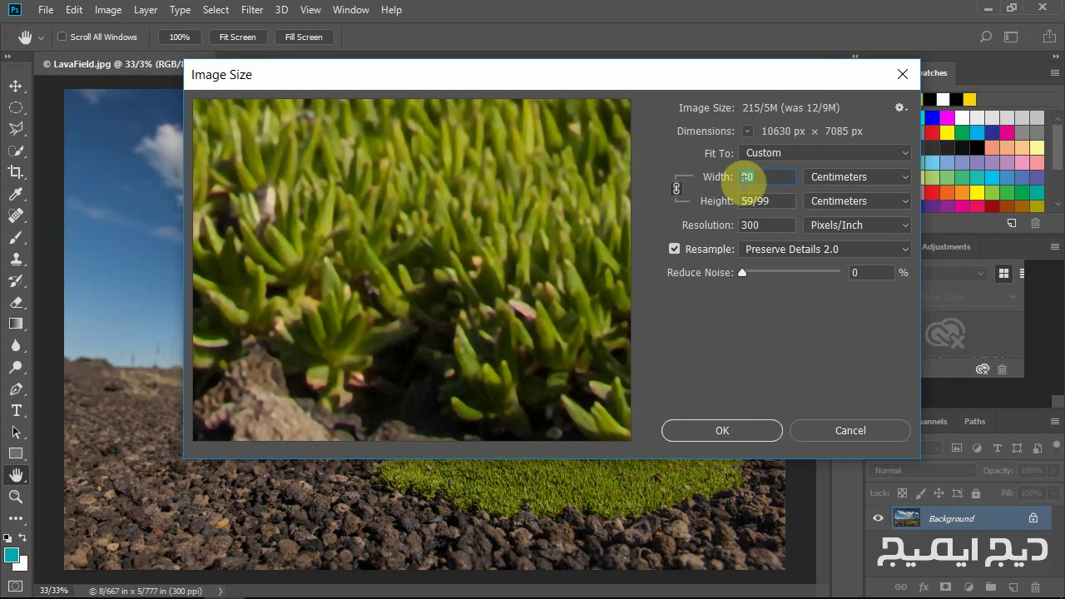
Step: Try a 10 cm width with Bicubic (smooth gradients) resampling, previewing the grass patch
{"action": "type", "text": "10"}
{"action": "left_click_drag", "start_coordinate": [579, 398], "coordinate": [516, 240]}
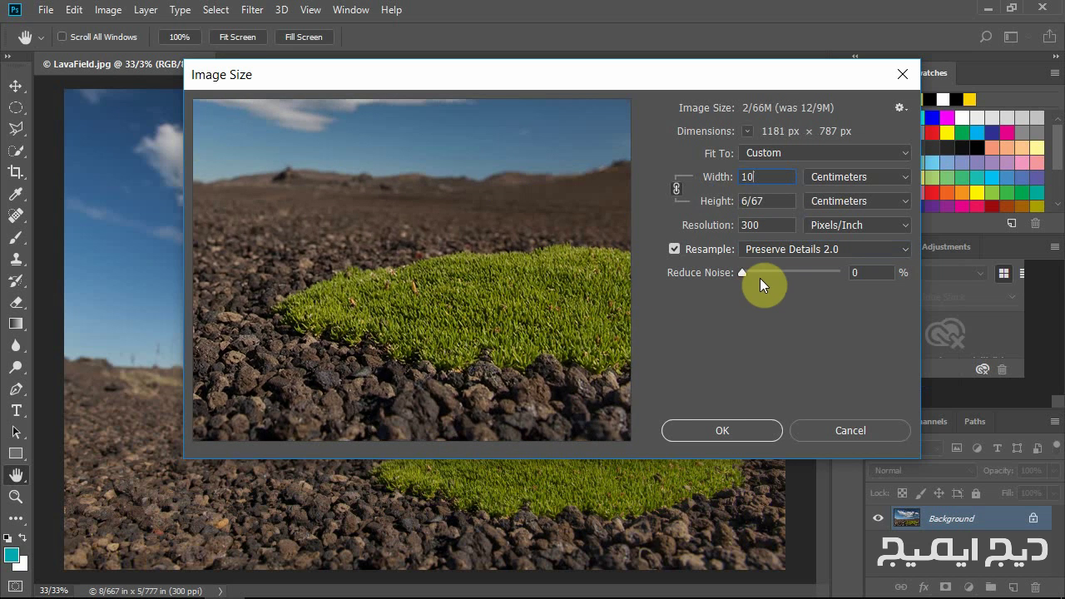
{"action": "left_click", "coordinate": [771, 248]}
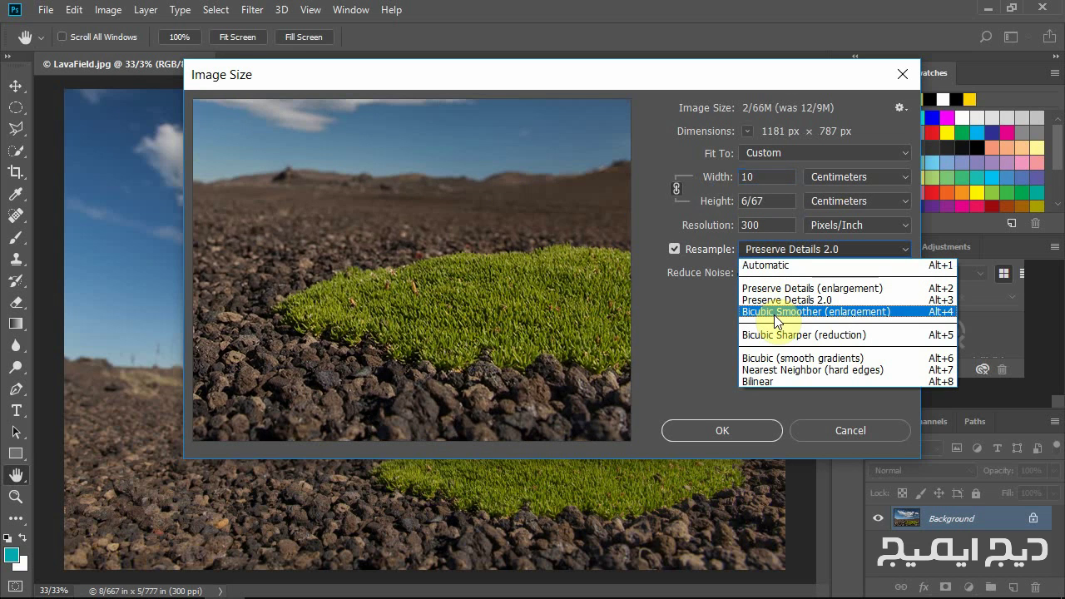
{"action": "left_click", "coordinate": [792, 363]}
{"action": "mouse_move", "coordinate": [412, 271]}
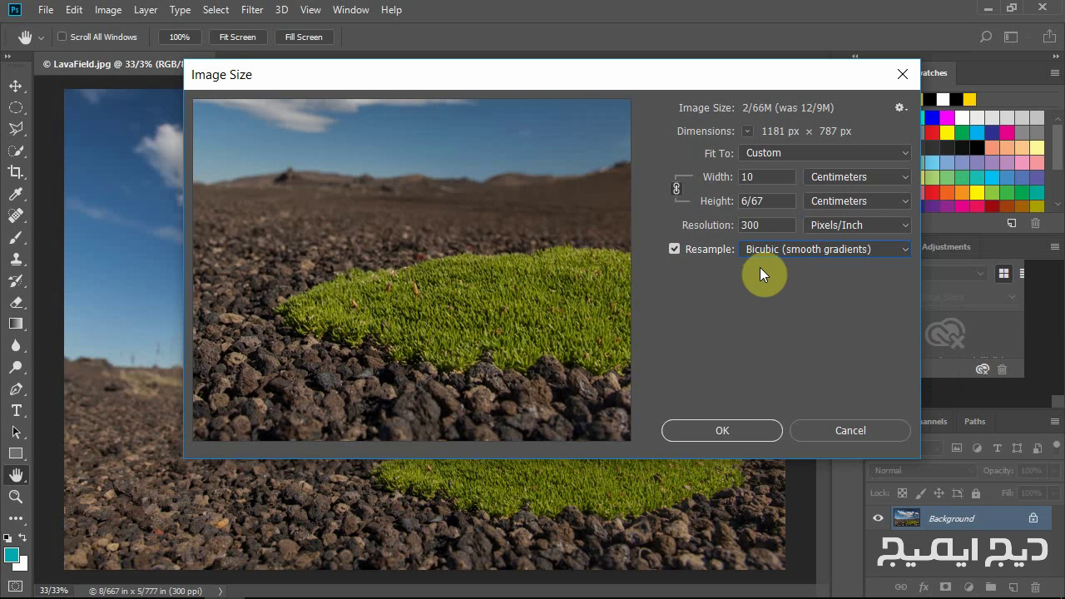
{"action": "left_click", "coordinate": [749, 114]}
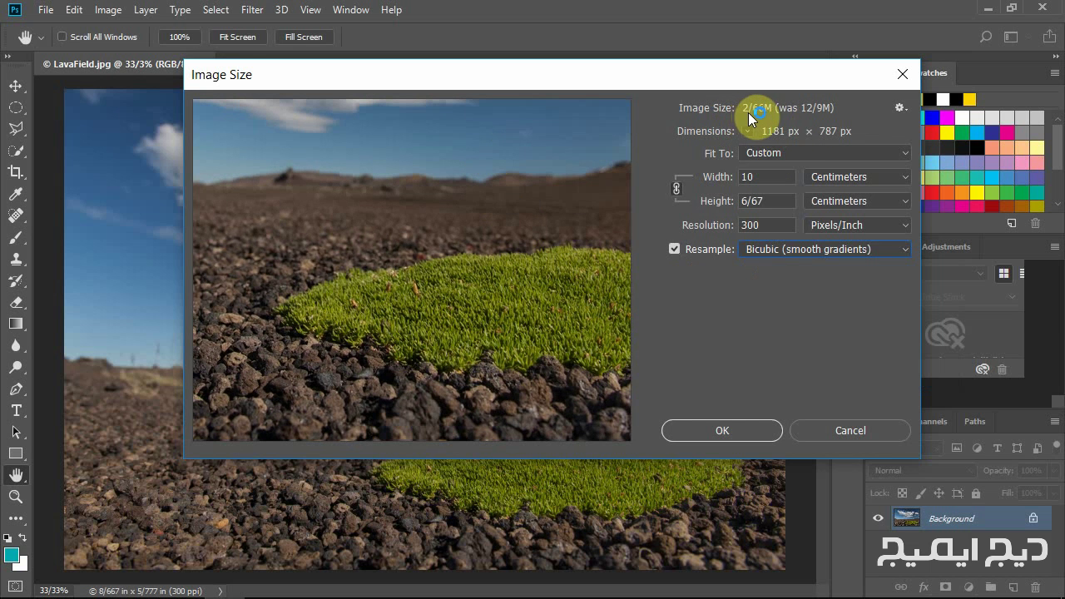
{"action": "left_click", "coordinate": [794, 115]}
Step: Switch resampling back to Preserve Details 2.0 and set the width to 80 cm
{"action": "left_click", "coordinate": [767, 250]}
{"action": "left_click", "coordinate": [769, 302]}
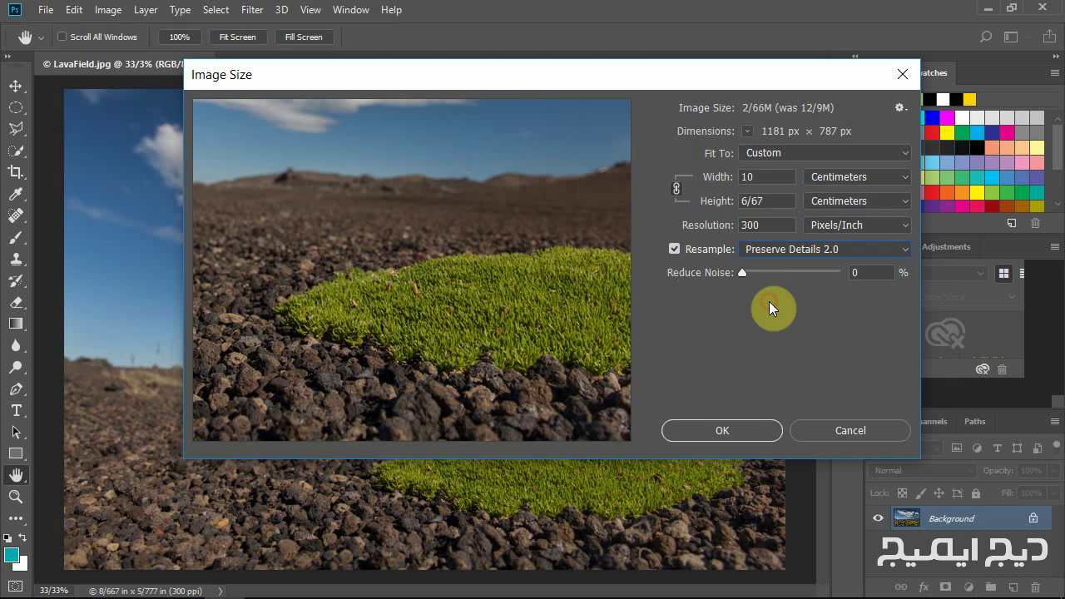
{"action": "double_click", "coordinate": [761, 178]}
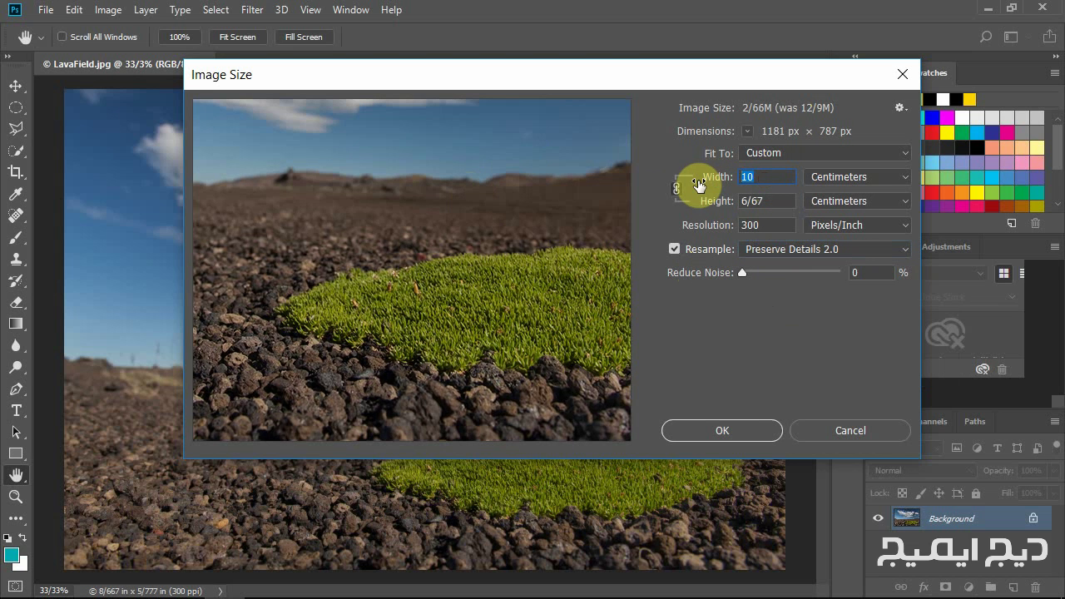
{"action": "type", "text": "80"}
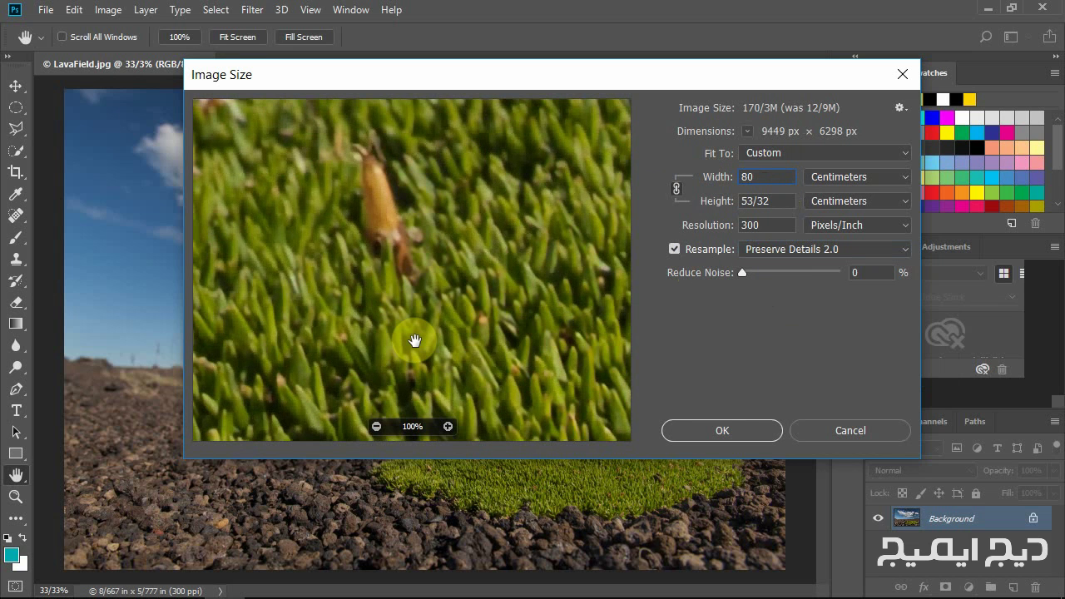
{"action": "left_click_drag", "start_coordinate": [416, 344], "coordinate": [492, 290]}
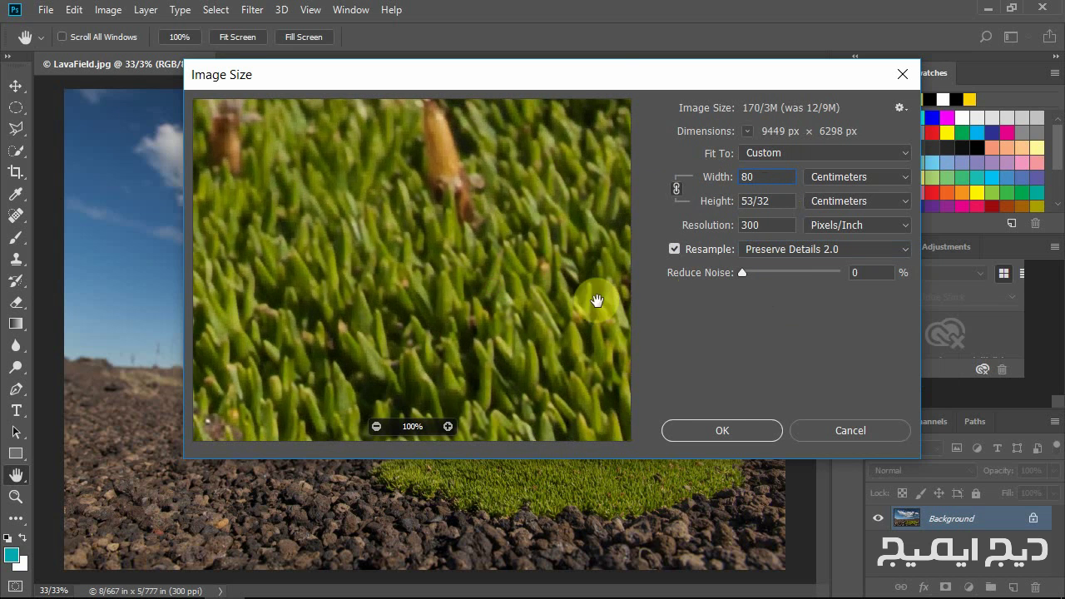
Step: Apply the 80 cm, 300 ppi resize, then zoom out, zoom in on the moss, and pan across it
{"action": "left_click", "coordinate": [725, 431]}
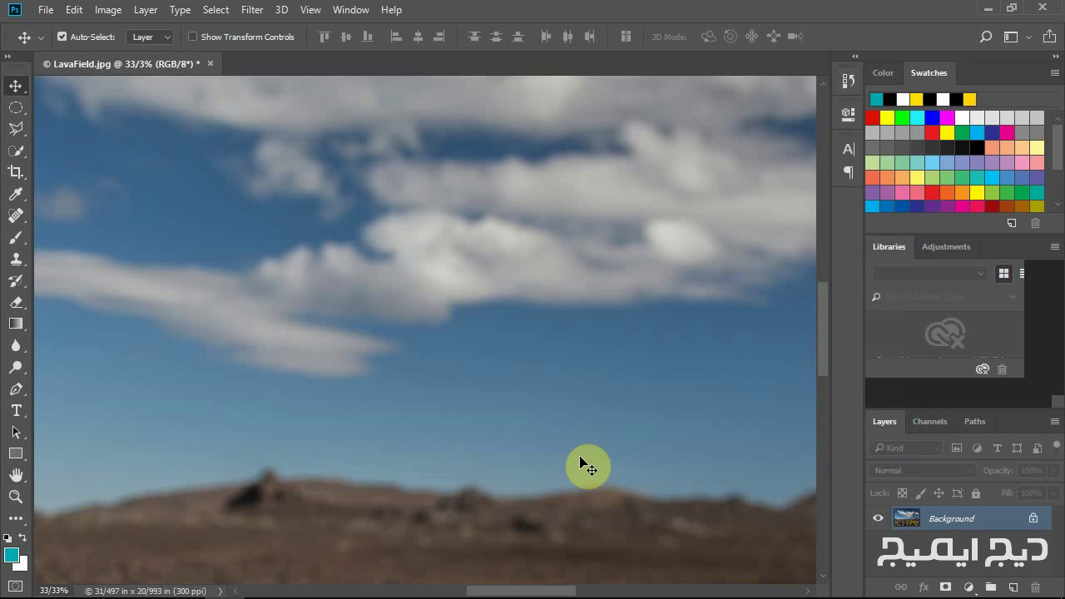
{"action": "left_click", "coordinate": [15, 498]}
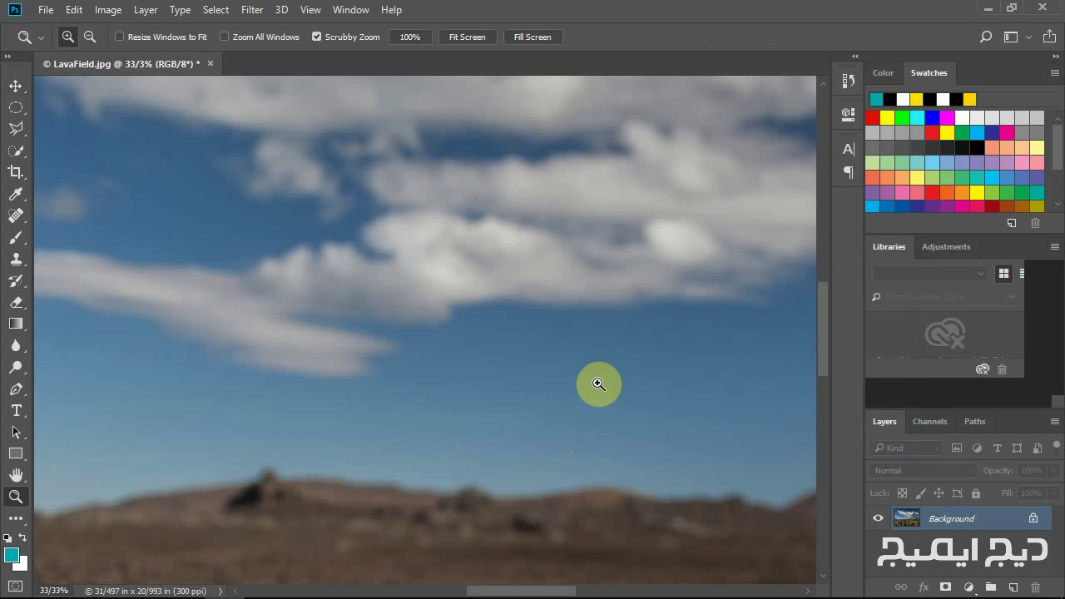
{"action": "left_click_drag", "start_coordinate": [598, 384], "coordinate": [523, 382]}
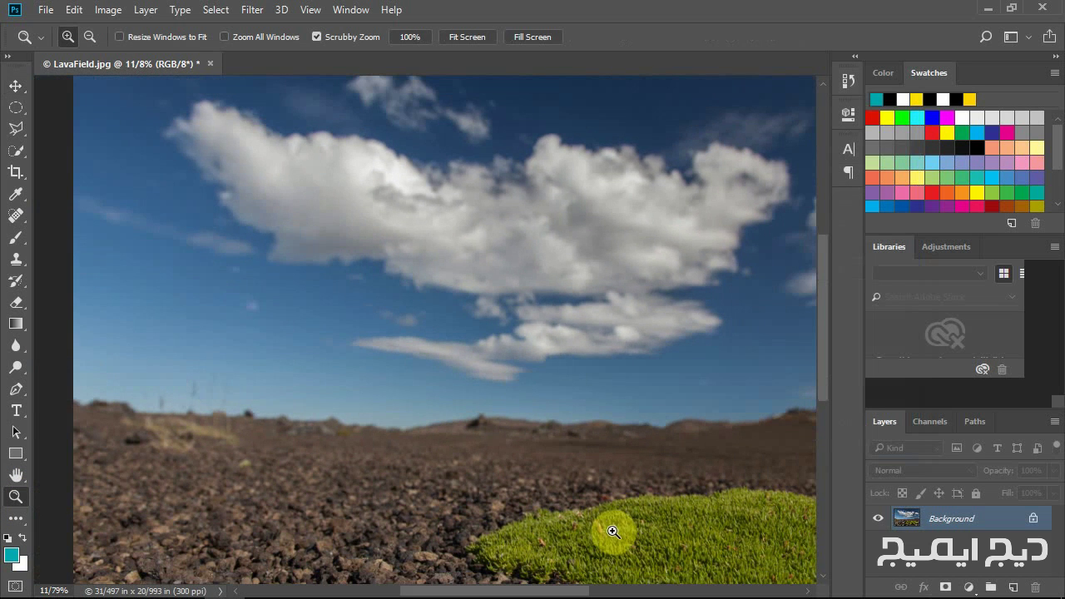
{"action": "mouse_move", "coordinate": [612, 531]}
{"action": "left_mouse_down"}
{"action": "mouse_move", "coordinate": [649, 544]}
{"action": "mouse_move", "coordinate": [721, 519]}
{"action": "mouse_move", "coordinate": [443, 490]}
{"action": "left_mouse_up"}
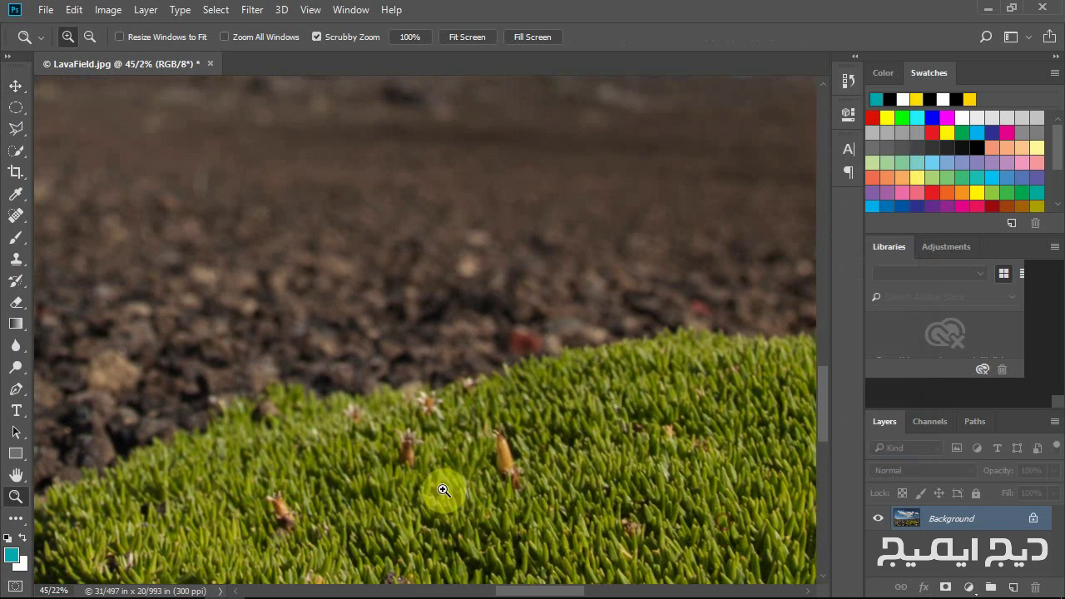
{"action": "left_click", "coordinate": [15, 476]}
{"action": "left_click_drag", "start_coordinate": [362, 510], "coordinate": [381, 274]}
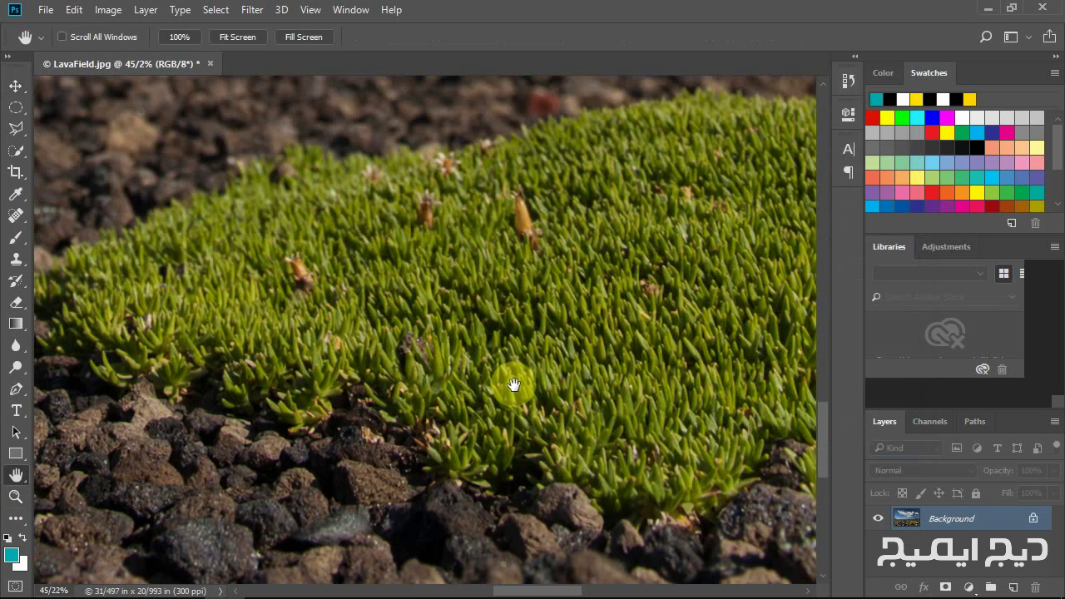